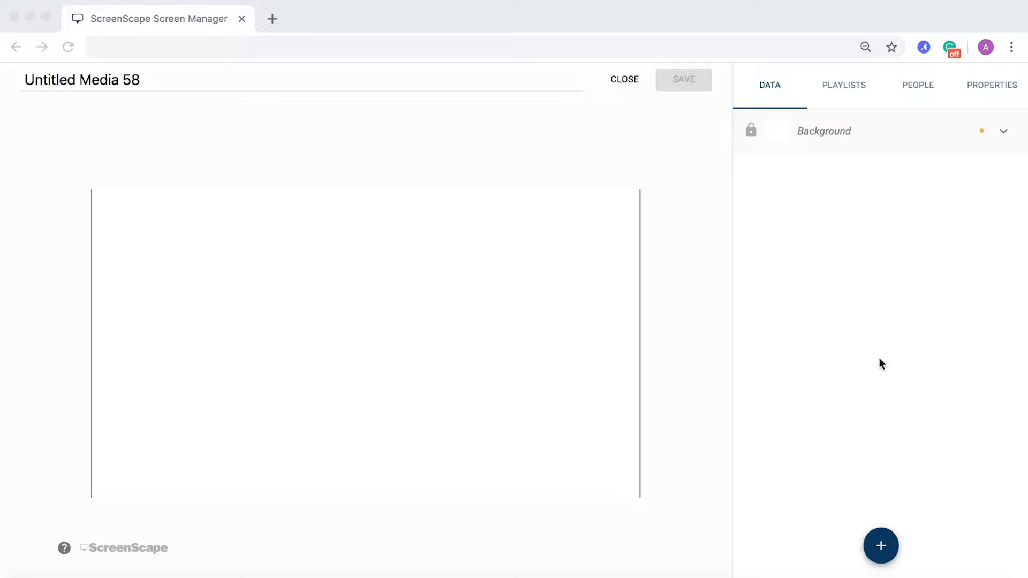
- Browse the ScreenScape image library to the Design Tools/Lower Thirds folder and show its files as thumbnails
{"action": "left_click", "coordinate": [888, 538]}
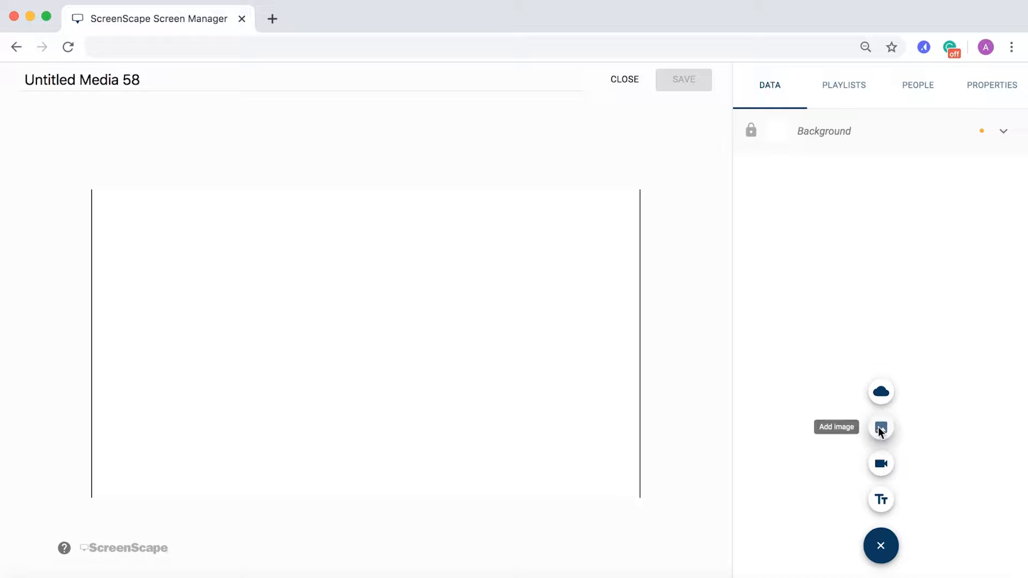
{"action": "left_click", "coordinate": [879, 430]}
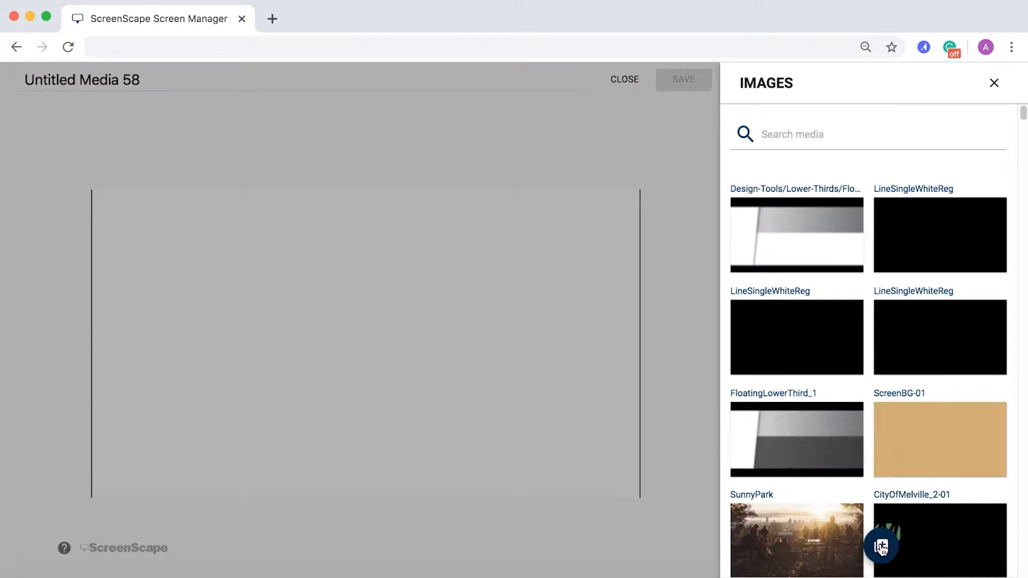
{"action": "left_click", "coordinate": [879, 545]}
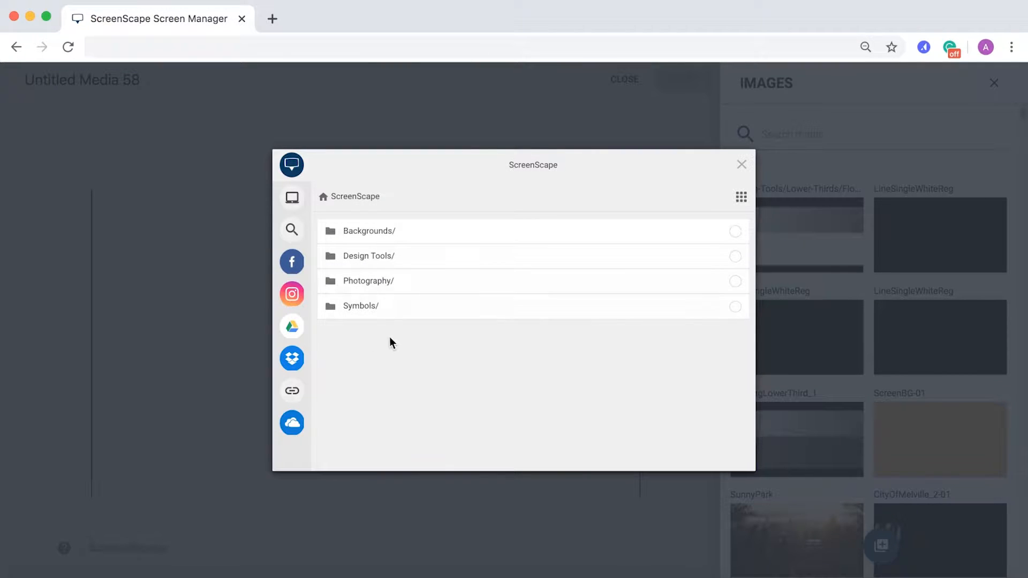
{"action": "left_click", "coordinate": [388, 259]}
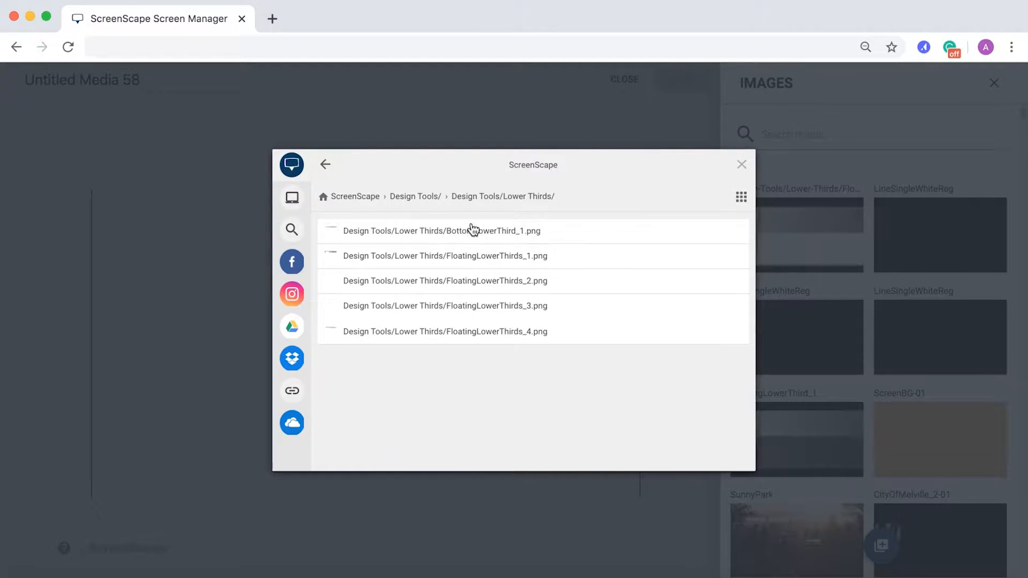
{"action": "left_click", "coordinate": [740, 202]}
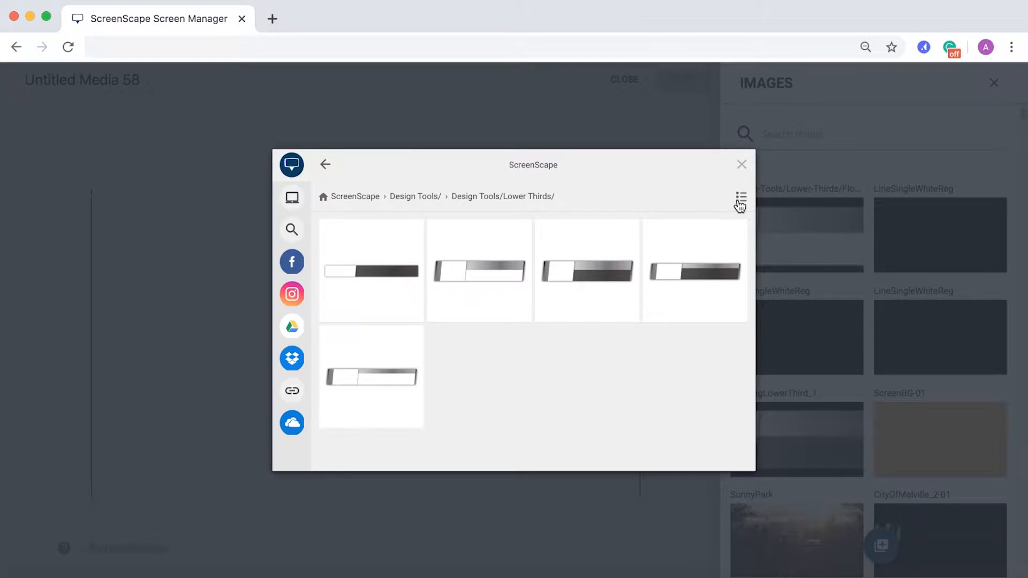
- Upload the FloatingLowerThirds_2.png graphic from the Lower Thirds folder and place it on the canvas
{"action": "left_click", "coordinate": [615, 272]}
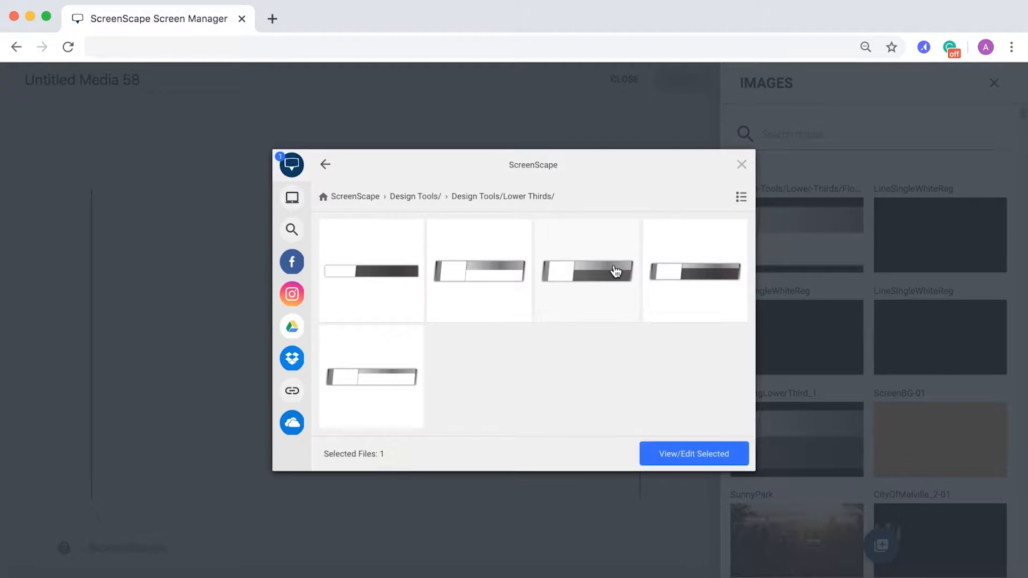
{"action": "left_click", "coordinate": [696, 459]}
{"action": "left_click", "coordinate": [718, 450]}
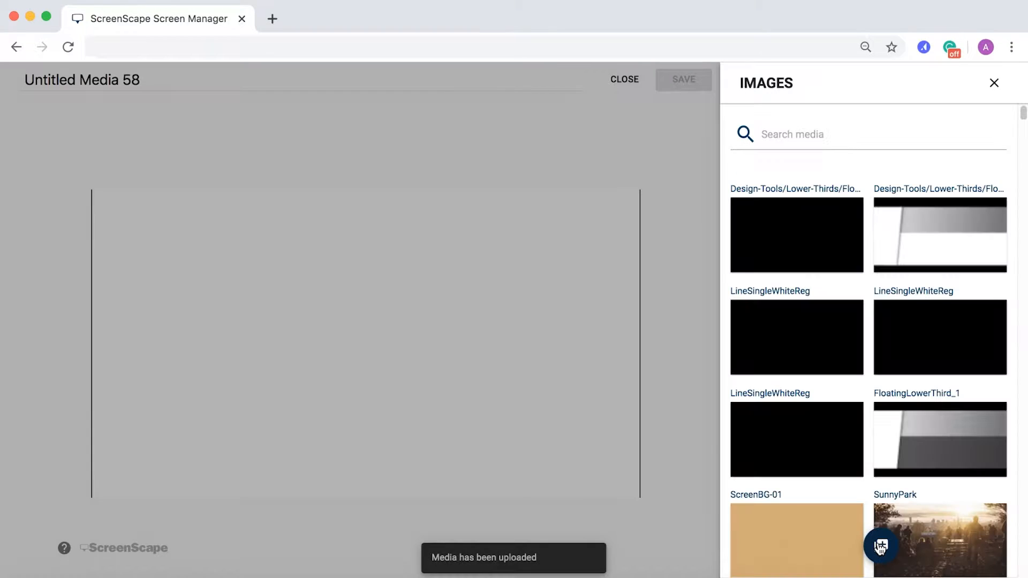
{"action": "left_click", "coordinate": [825, 223]}
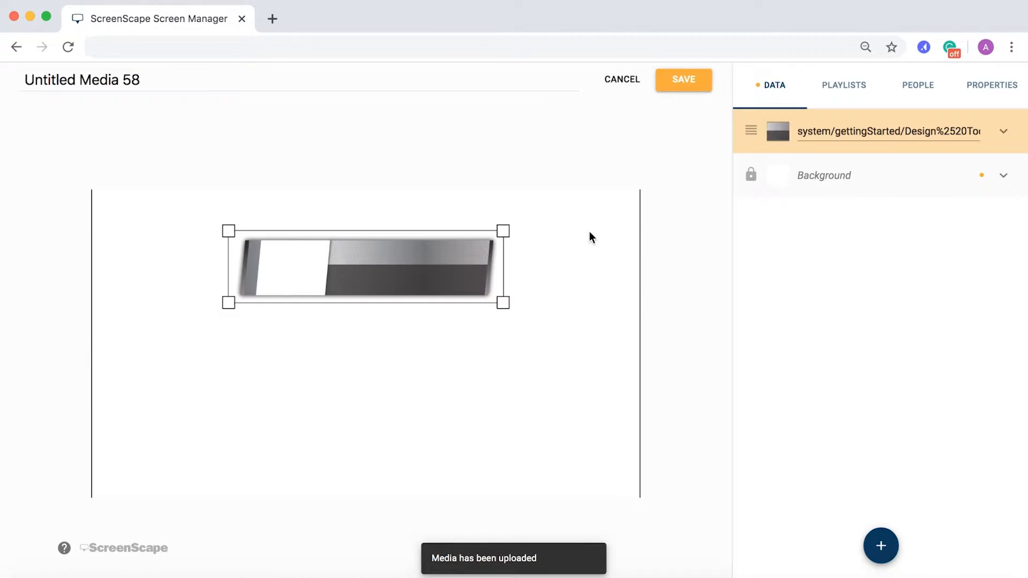
- Enlarge the lower-third graphic to about three quarters of the canvas width and position it in the canvas's lower part
{"action": "left_click_drag", "start_coordinate": [454, 257], "coordinate": [429, 315]}
{"action": "left_click_drag", "start_coordinate": [484, 285], "coordinate": [590, 246]}
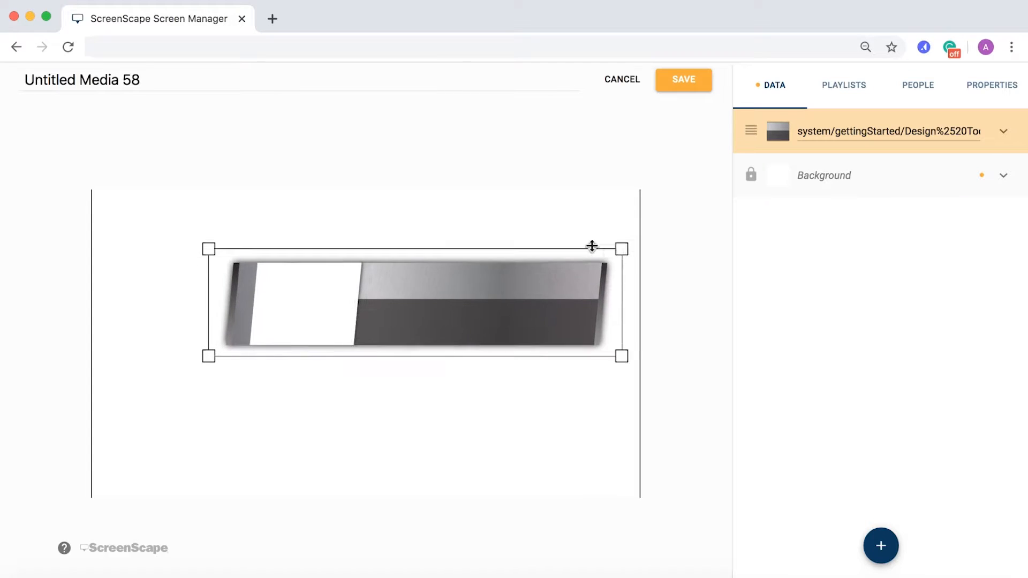
{"action": "left_click_drag", "start_coordinate": [523, 309], "coordinate": [487, 380]}
- Reopen the ScreenScape image library and look through the Backgrounds/Bokeh images, returning to the library's top level
{"action": "left_click", "coordinate": [881, 545]}
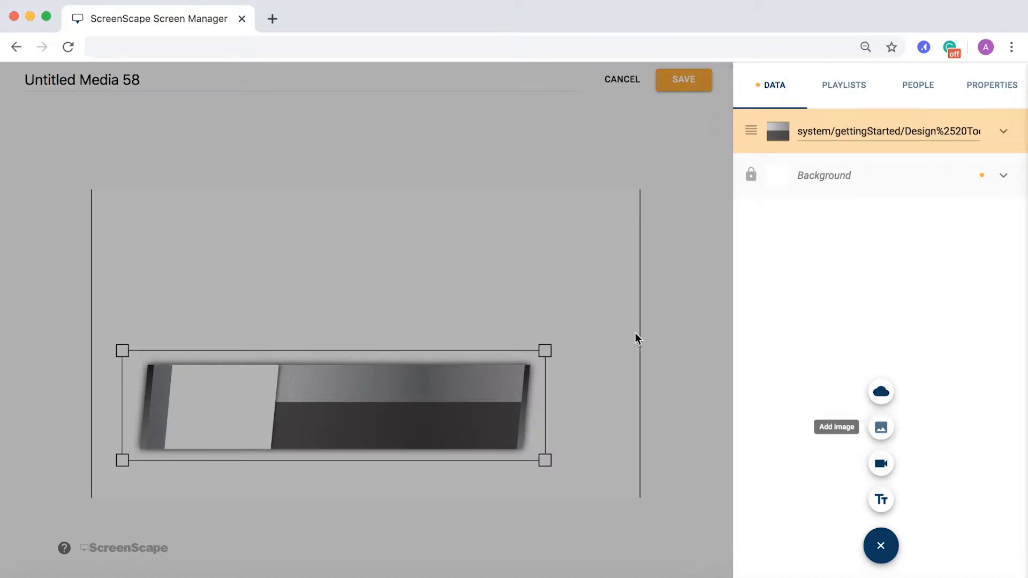
{"action": "left_click", "coordinate": [881, 546]}
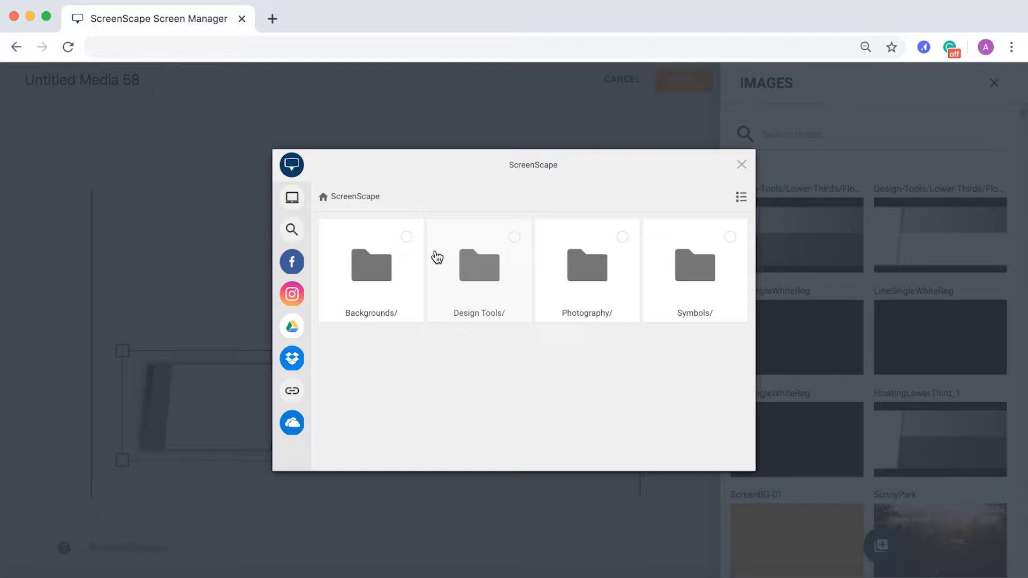
{"action": "left_click", "coordinate": [396, 268]}
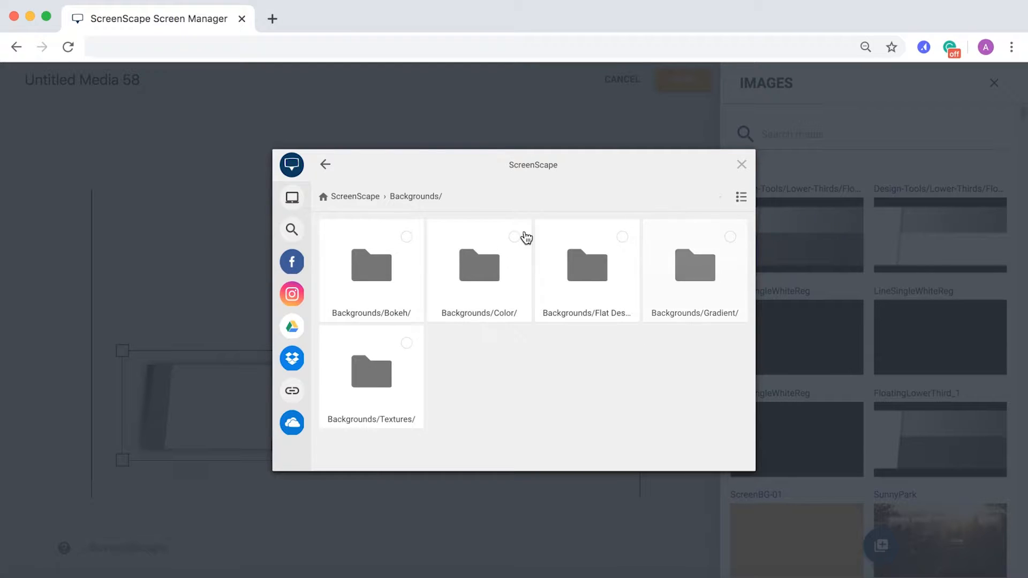
{"action": "left_click", "coordinate": [383, 266]}
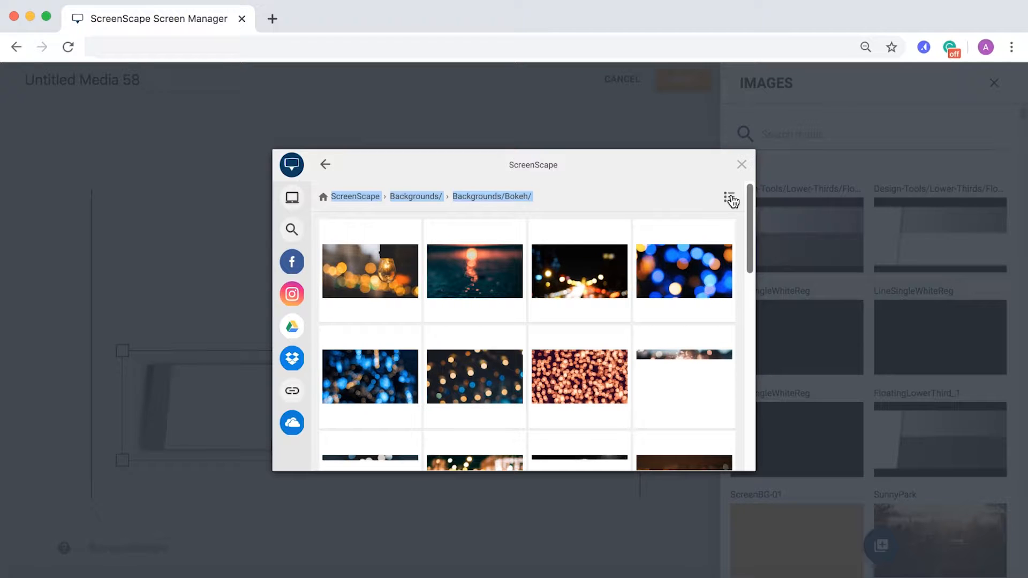
{"action": "left_click_drag", "start_coordinate": [749, 222], "coordinate": [734, 346]}
{"action": "scroll", "coordinate": [592, 321], "scroll_direction": "down", "scroll_amount": 2}
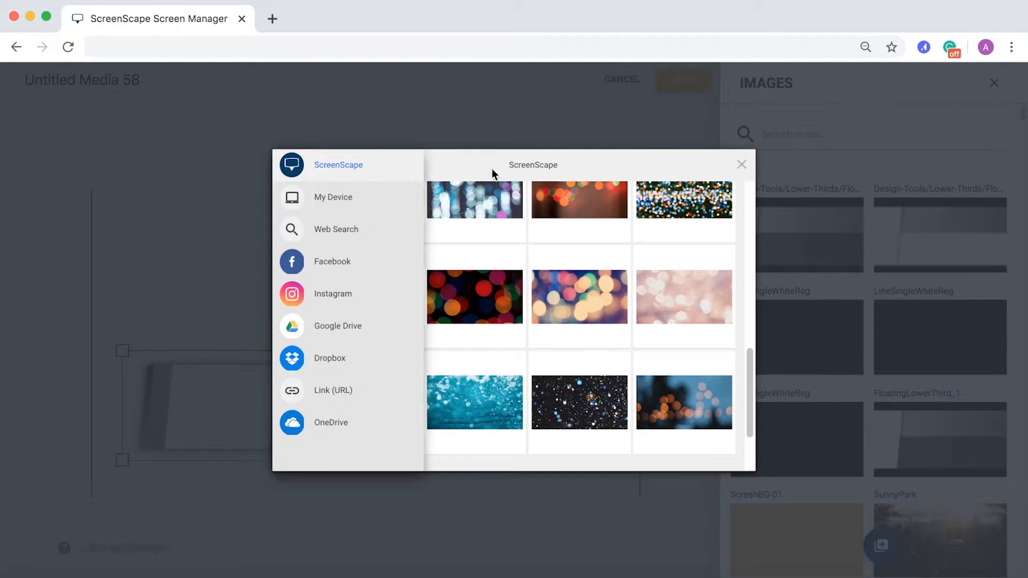
{"action": "left_click", "coordinate": [325, 166]}
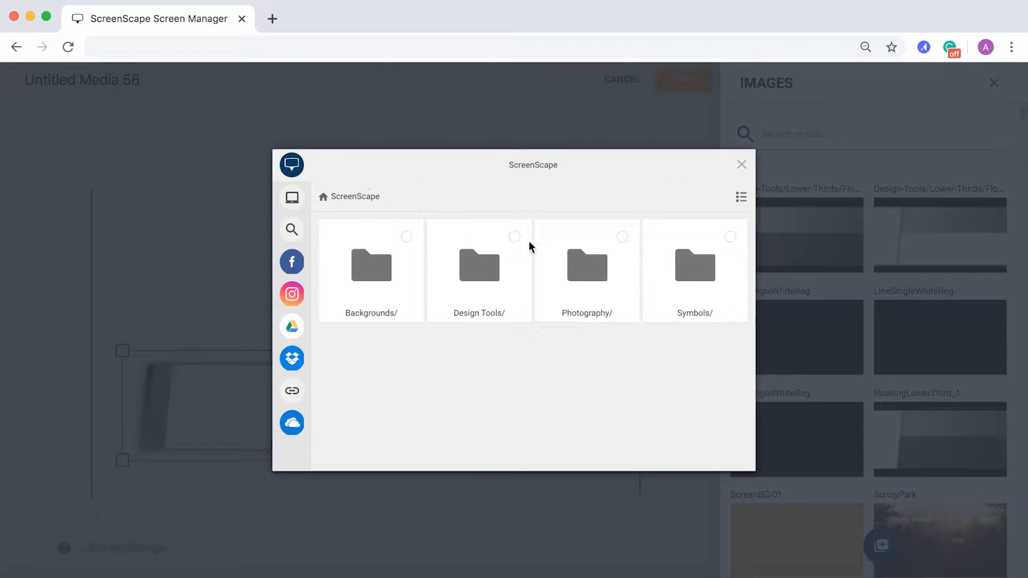
- Look through the Photography/Lifestyle/Nature images as thumbnails and return to the library's top level
{"action": "double_click", "coordinate": [589, 272]}
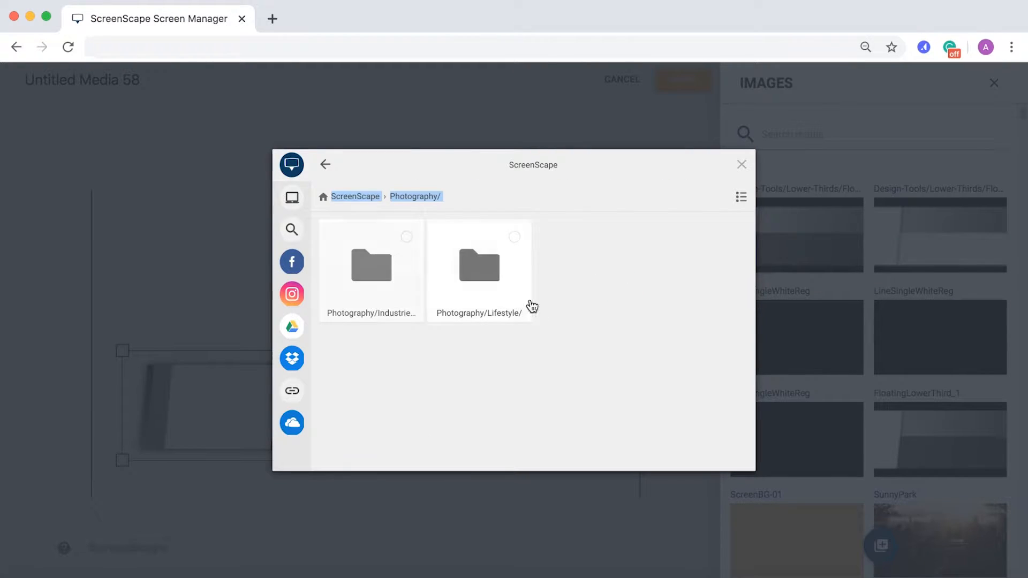
{"action": "double_click", "coordinate": [496, 284]}
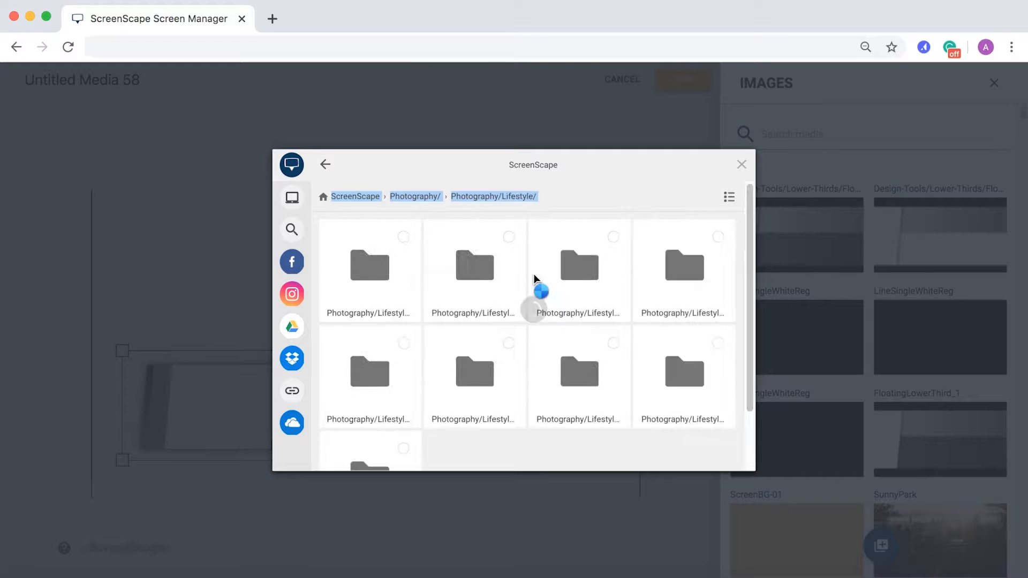
{"action": "left_click", "coordinate": [730, 198]}
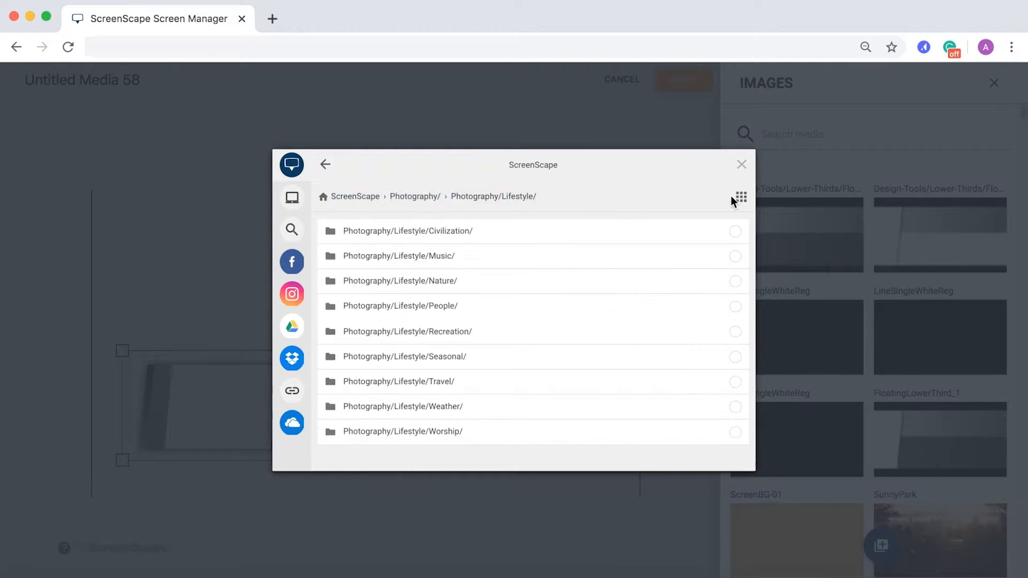
{"action": "double_click", "coordinate": [423, 284]}
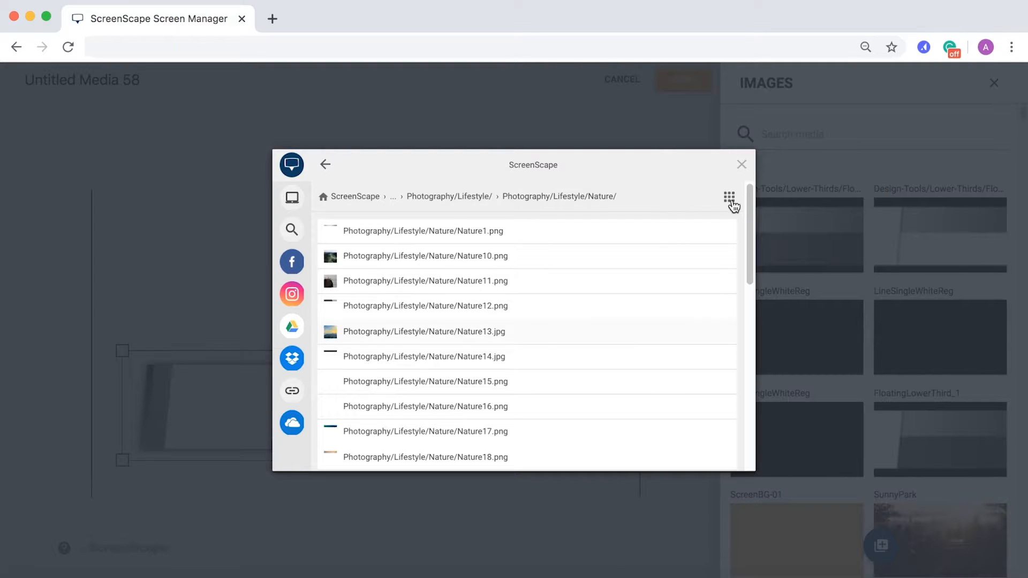
{"action": "left_click", "coordinate": [727, 202]}
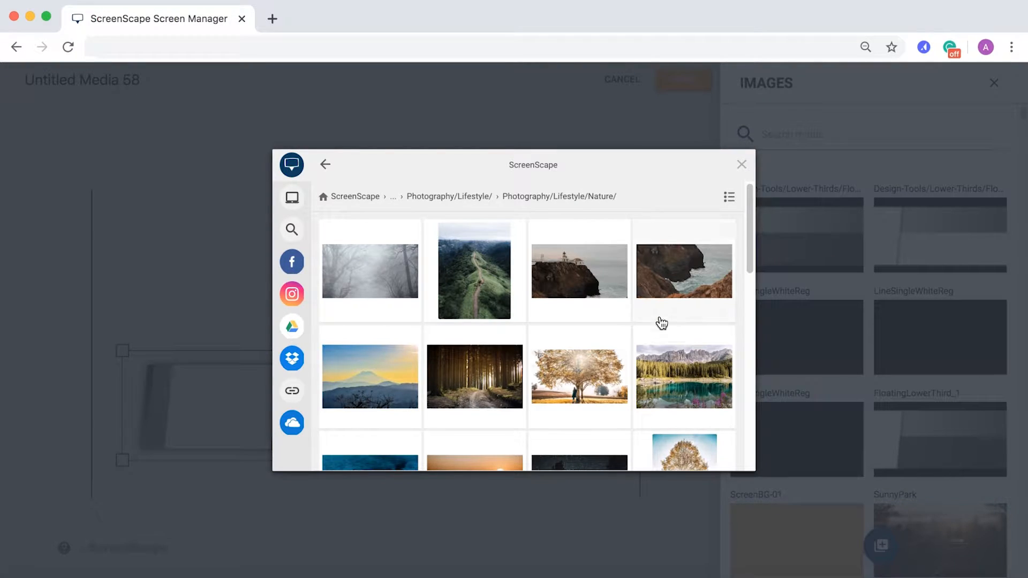
{"action": "scroll", "coordinate": [662, 322], "scroll_direction": "down", "scroll_amount": 2}
{"action": "scroll", "coordinate": [661, 322], "scroll_direction": "down", "scroll_amount": 10}
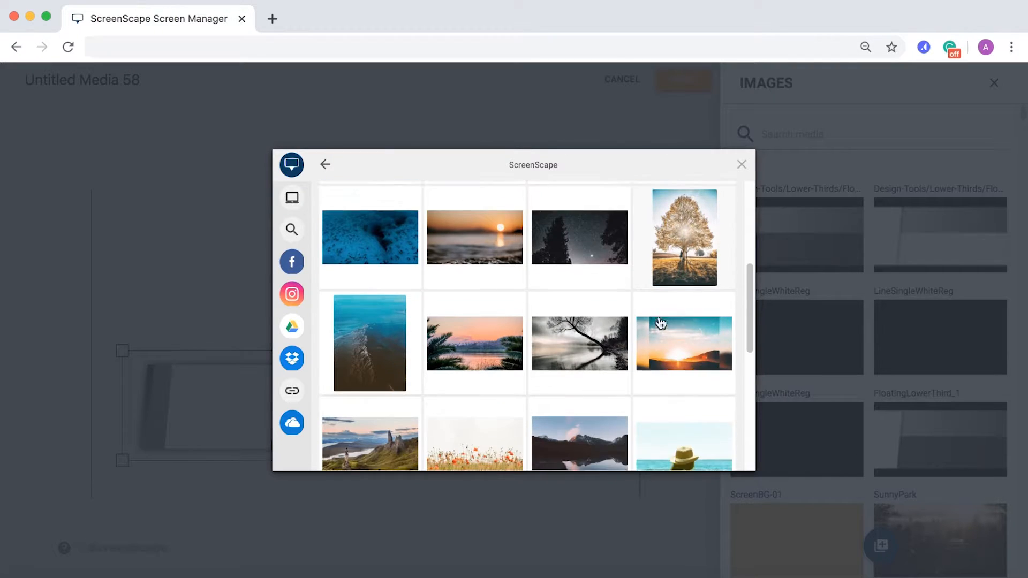
{"action": "scroll", "coordinate": [660, 323], "scroll_direction": "down", "scroll_amount": 3}
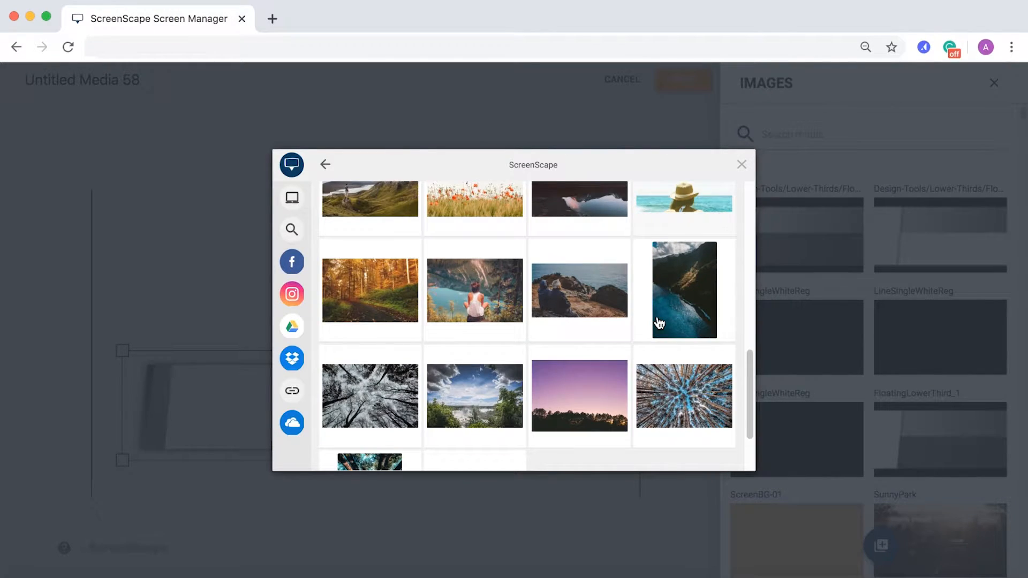
{"action": "scroll", "coordinate": [659, 326], "scroll_direction": "up", "scroll_amount": 4}
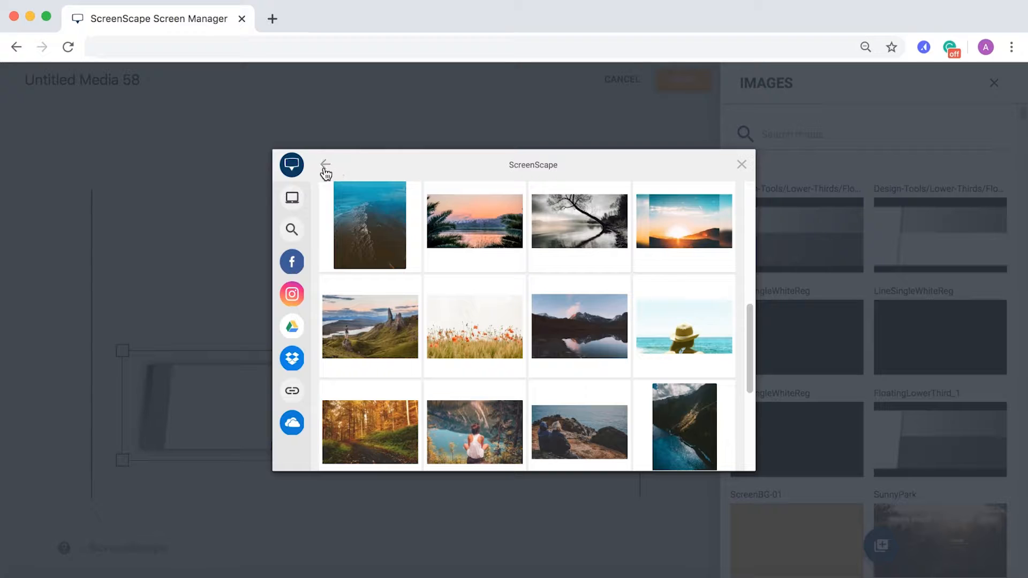
{"action": "left_click", "coordinate": [325, 165]}
{"action": "left_click", "coordinate": [325, 165]}
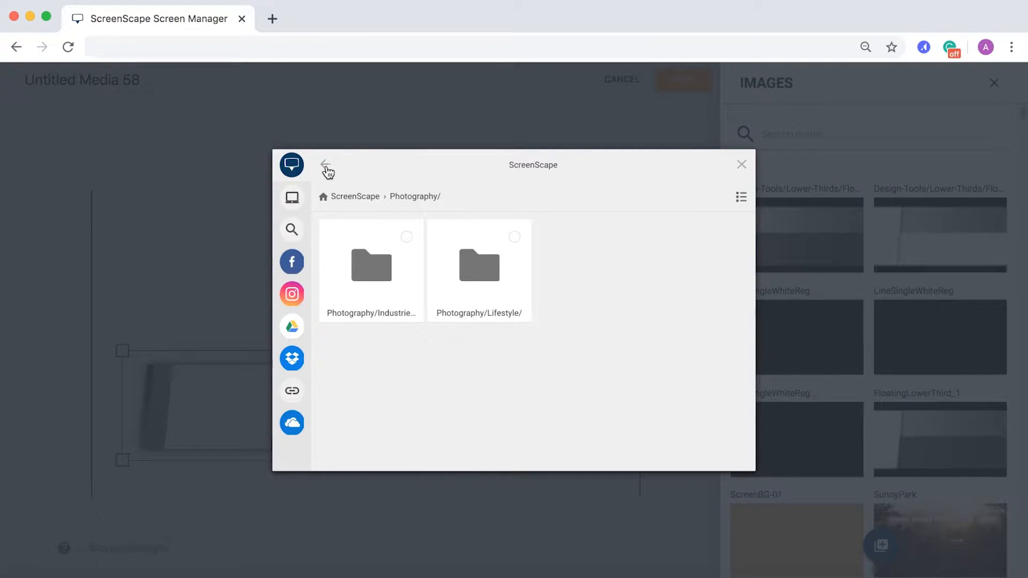
{"action": "left_click", "coordinate": [326, 165]}
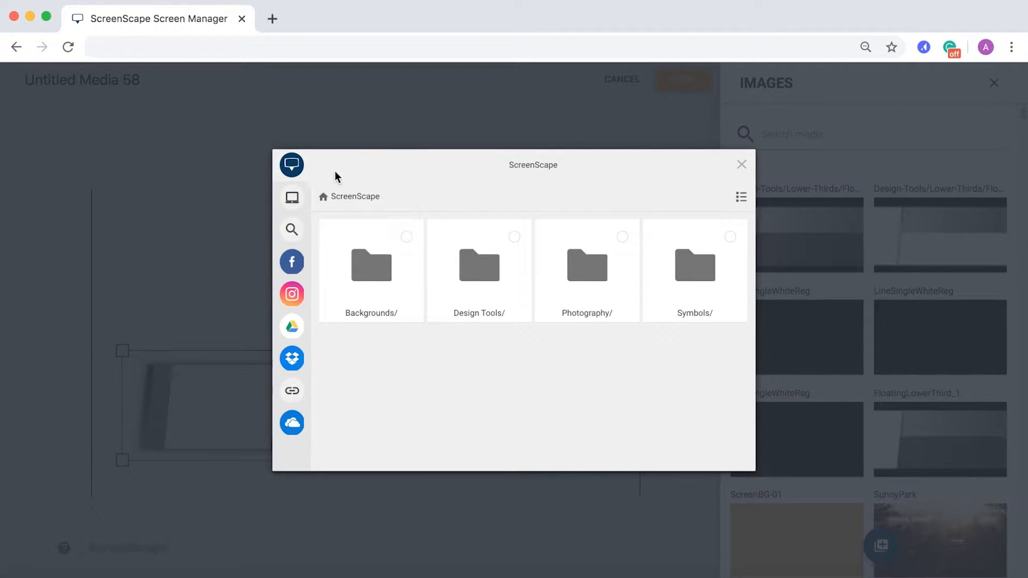
- Look through the shapes, lines and ornaments in the Design Tools/Graphics folder
{"action": "left_click", "coordinate": [480, 276]}
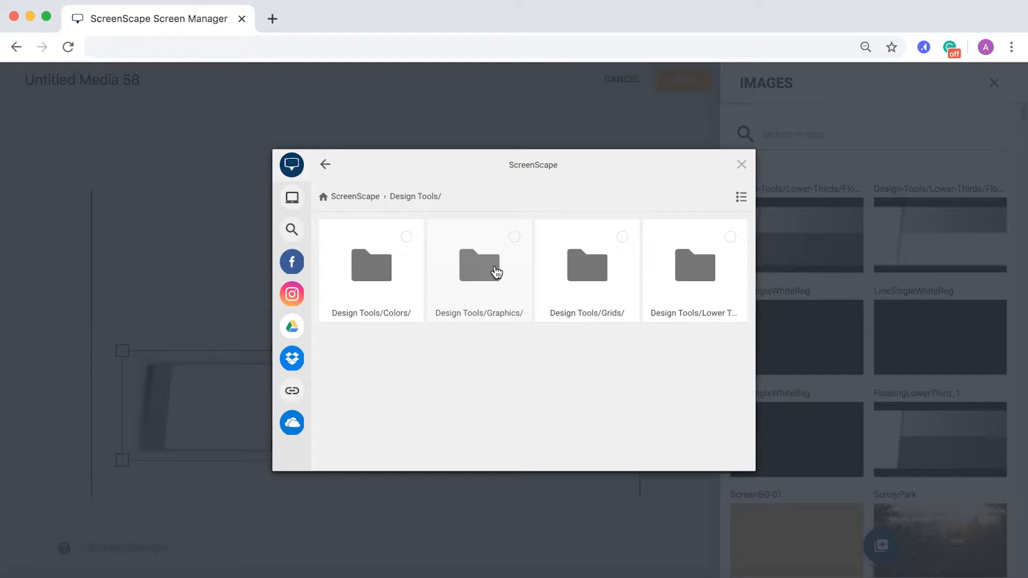
{"action": "left_click", "coordinate": [493, 265]}
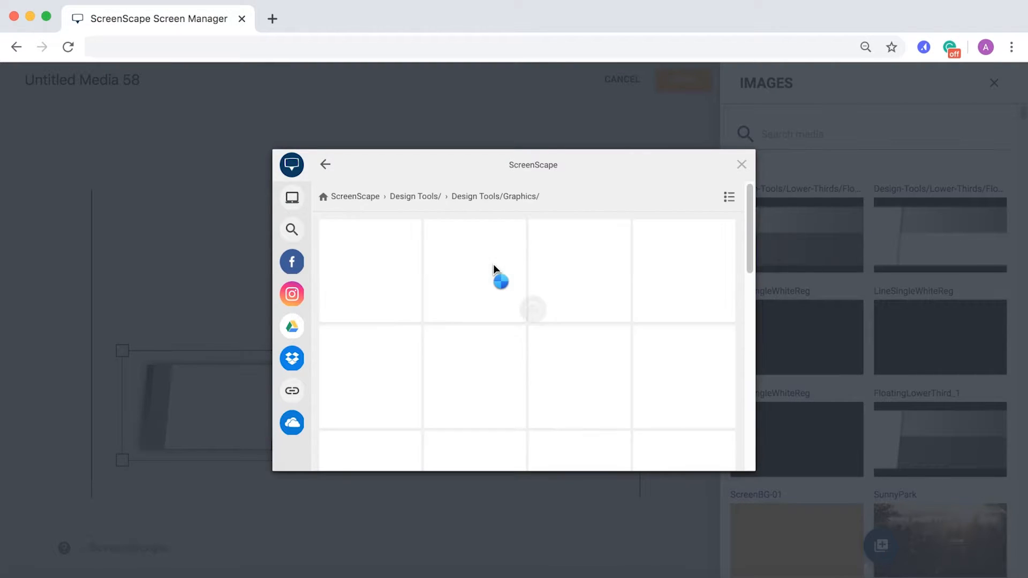
{"action": "scroll", "coordinate": [543, 308], "scroll_direction": "down", "scroll_amount": 10}
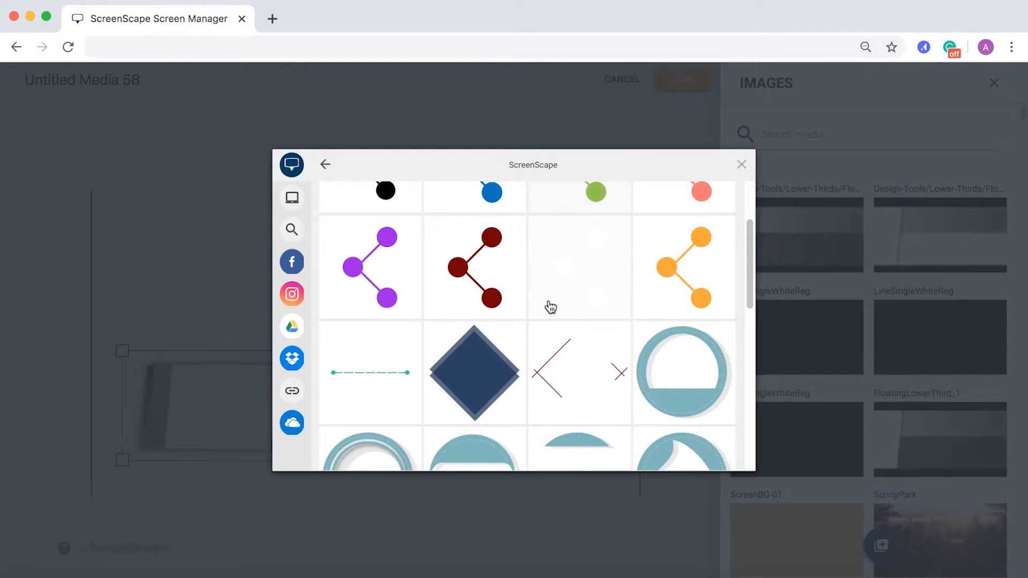
{"action": "scroll", "coordinate": [549, 308], "scroll_direction": "down", "scroll_amount": 5}
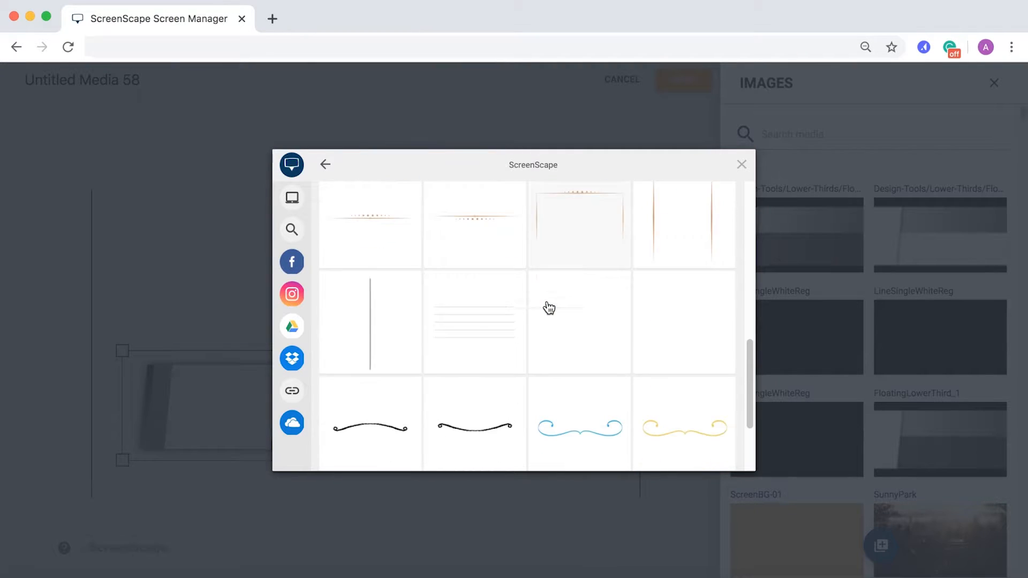
{"action": "scroll", "coordinate": [546, 308], "scroll_direction": "down", "scroll_amount": 5}
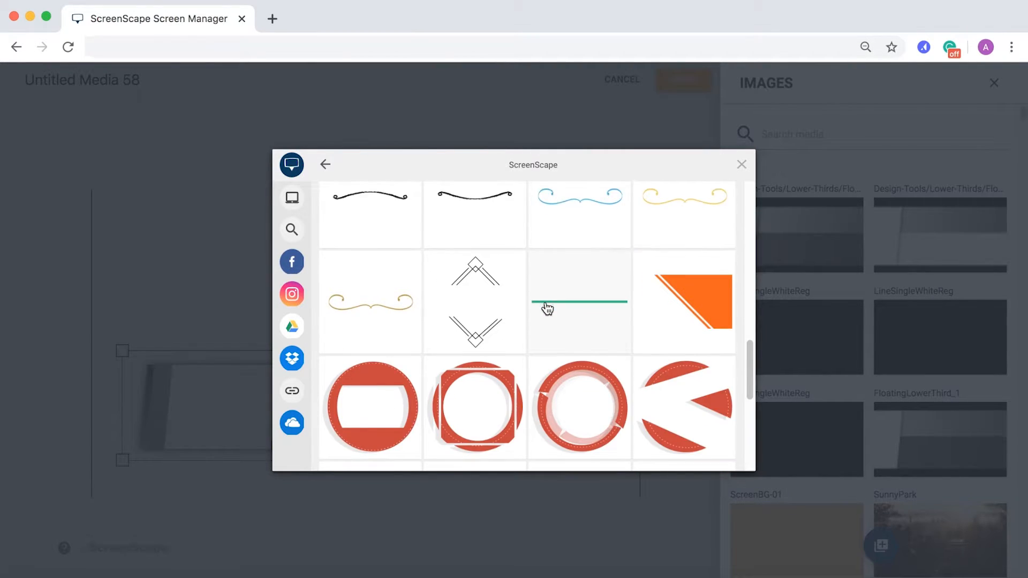
{"action": "scroll", "coordinate": [544, 309], "scroll_direction": "down", "scroll_amount": 2}
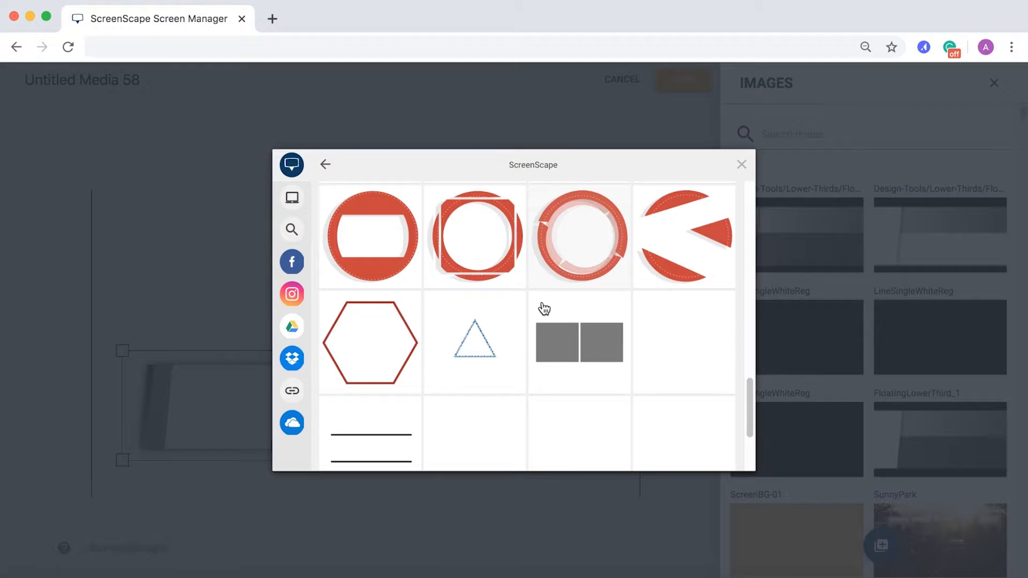
{"action": "scroll", "coordinate": [542, 307], "scroll_direction": "down", "scroll_amount": 2}
{"action": "scroll", "coordinate": [421, 290], "scroll_direction": "down", "scroll_amount": 1}
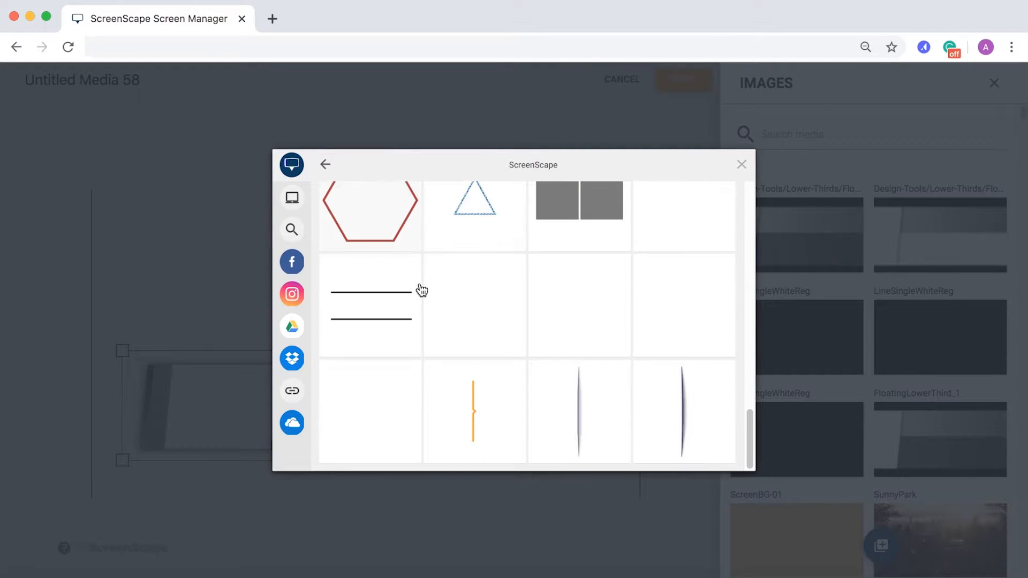
{"action": "scroll", "coordinate": [429, 290], "scroll_direction": "up", "scroll_amount": 10}
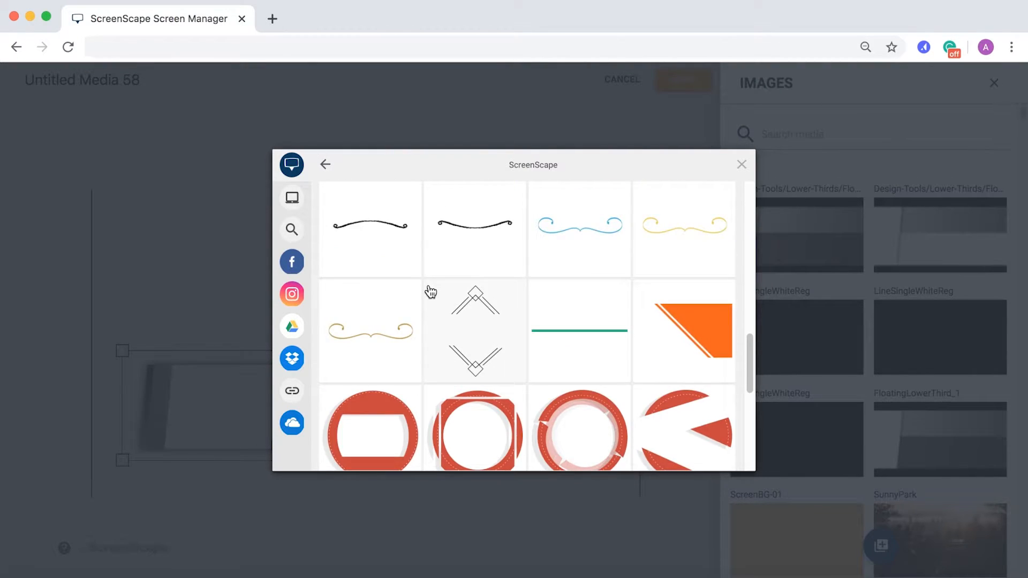
{"action": "scroll", "coordinate": [428, 291], "scroll_direction": "up", "scroll_amount": 2}
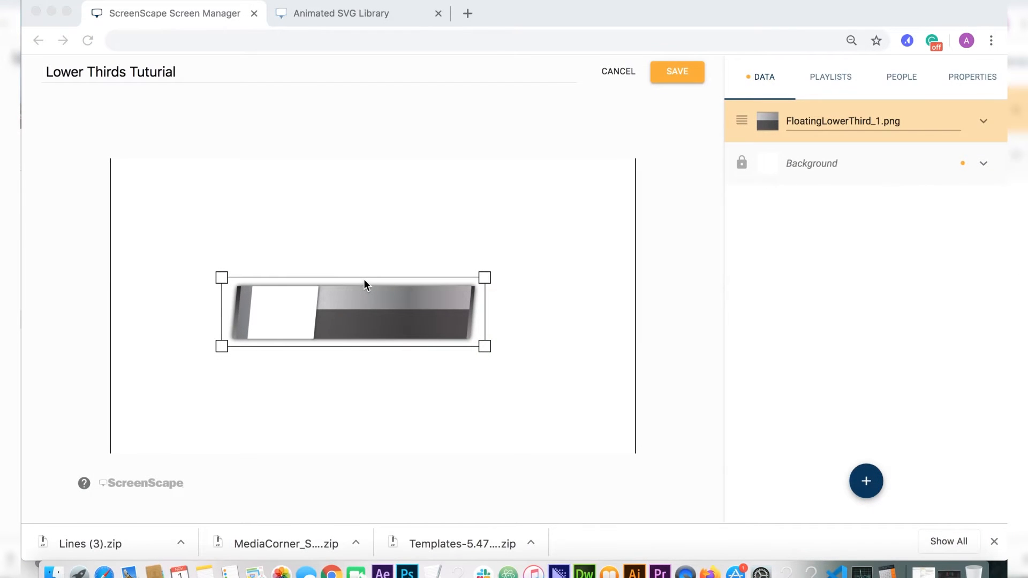
- Enlarge the FloatingLowerThird_1 graphic to nearly four fifths of the canvas width and place it in the canvas's lower-left area
{"action": "left_click", "coordinate": [487, 277]}
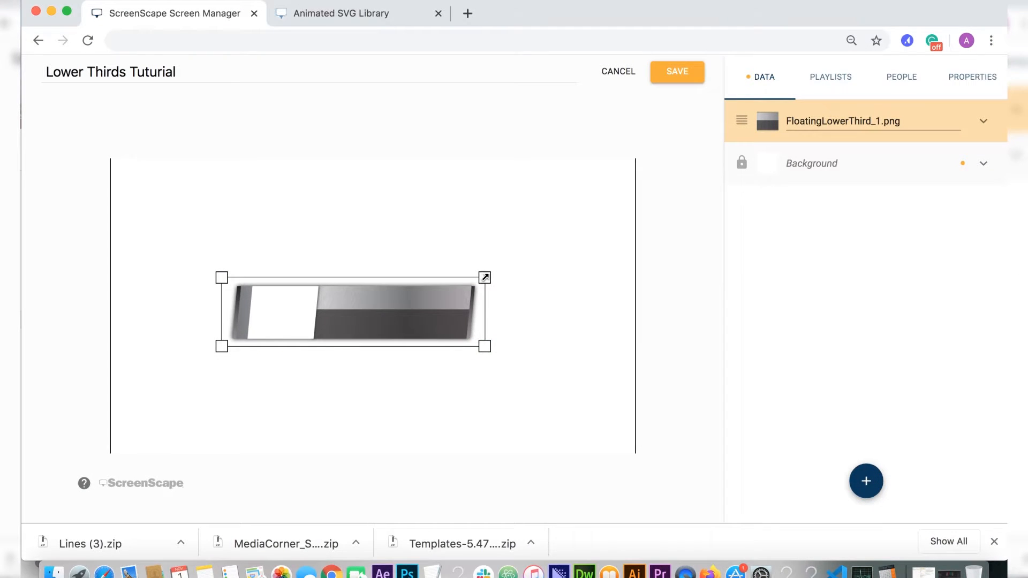
{"action": "left_click_drag", "start_coordinate": [482, 275], "coordinate": [552, 239]}
{"action": "left_click_drag", "start_coordinate": [475, 314], "coordinate": [443, 378]}
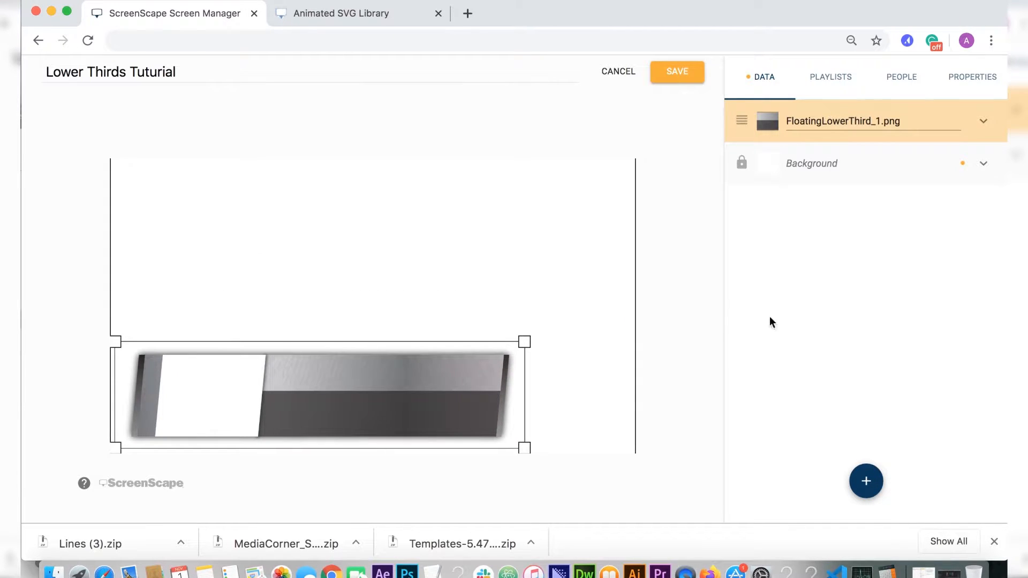
- Add the SunnyPark photo from the image library to the canvas
{"action": "left_click", "coordinate": [874, 492]}
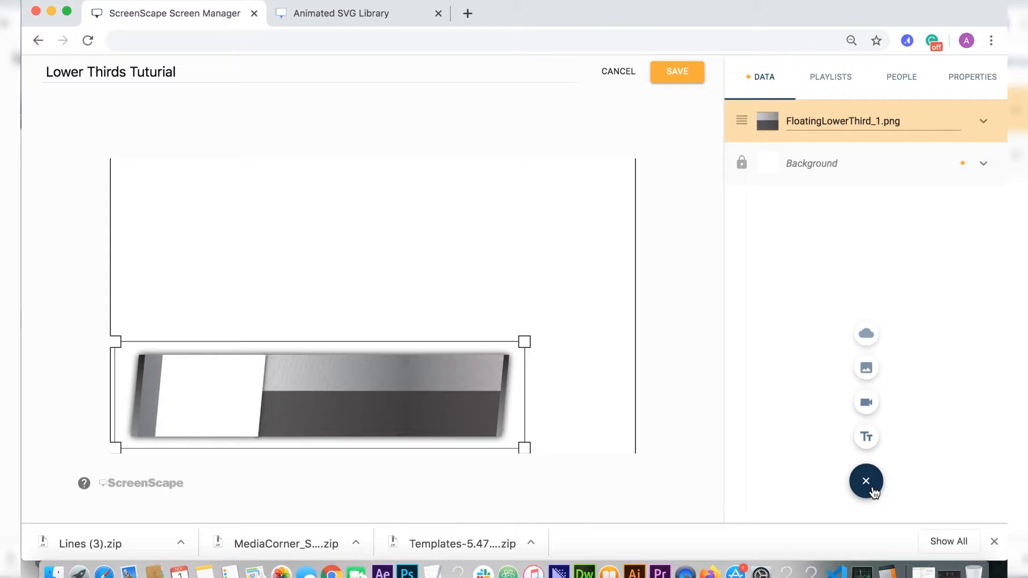
{"action": "left_click", "coordinate": [866, 368]}
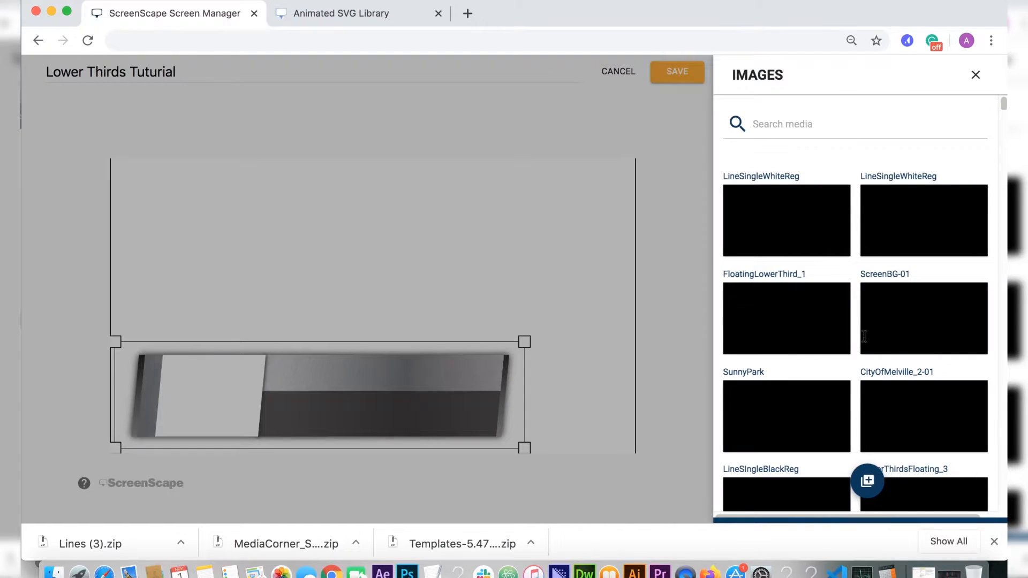
{"action": "left_click", "coordinate": [839, 337]}
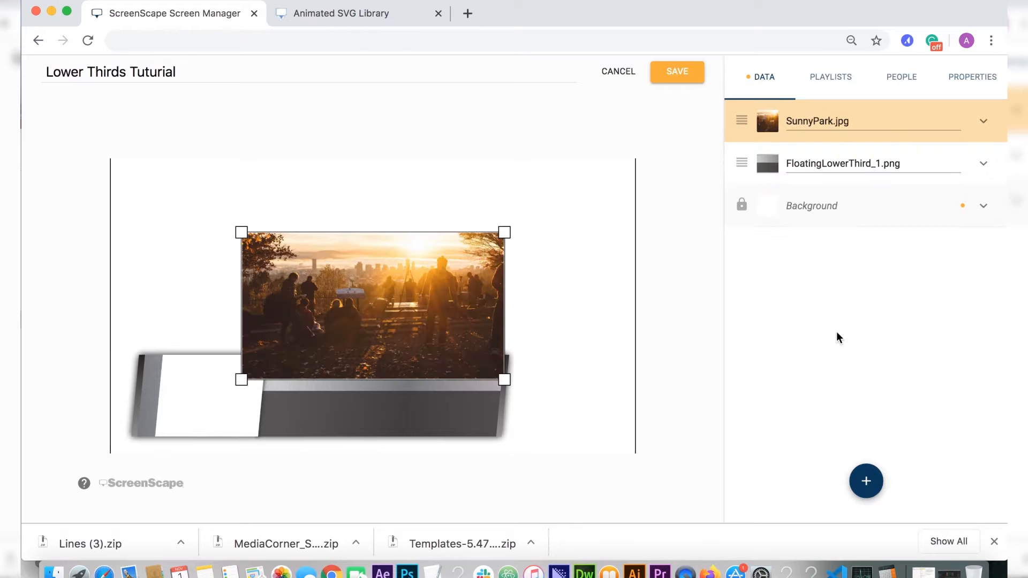
- Enlarge the SunnyPark photo to cover the whole canvas and move its layer beneath FloatingLowerThird_1.png
{"action": "left_click_drag", "start_coordinate": [507, 236], "coordinate": [597, 134]}
{"action": "left_click_drag", "start_coordinate": [238, 377], "coordinate": [98, 467]}
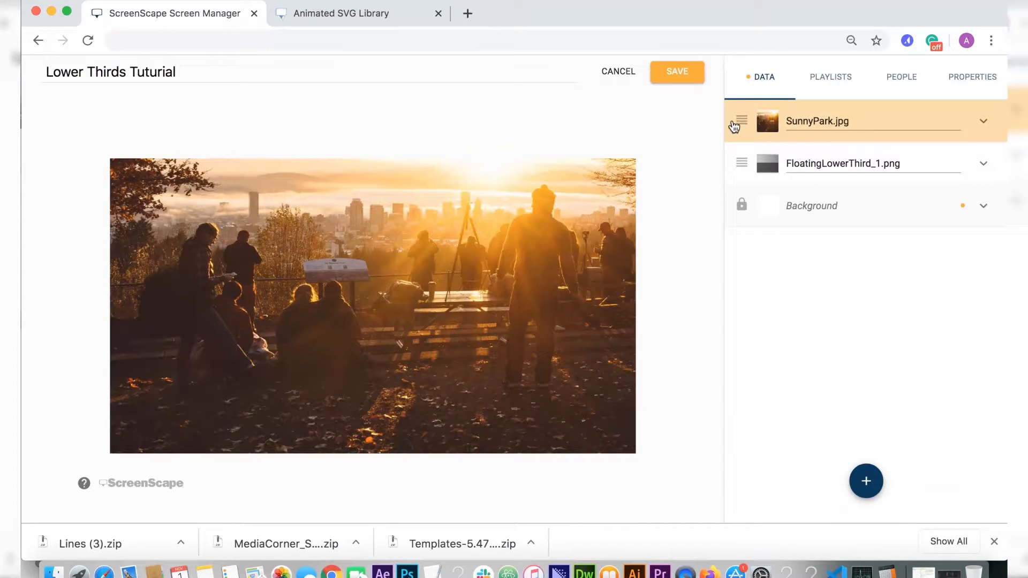
{"action": "left_click_drag", "start_coordinate": [734, 126], "coordinate": [743, 159]}
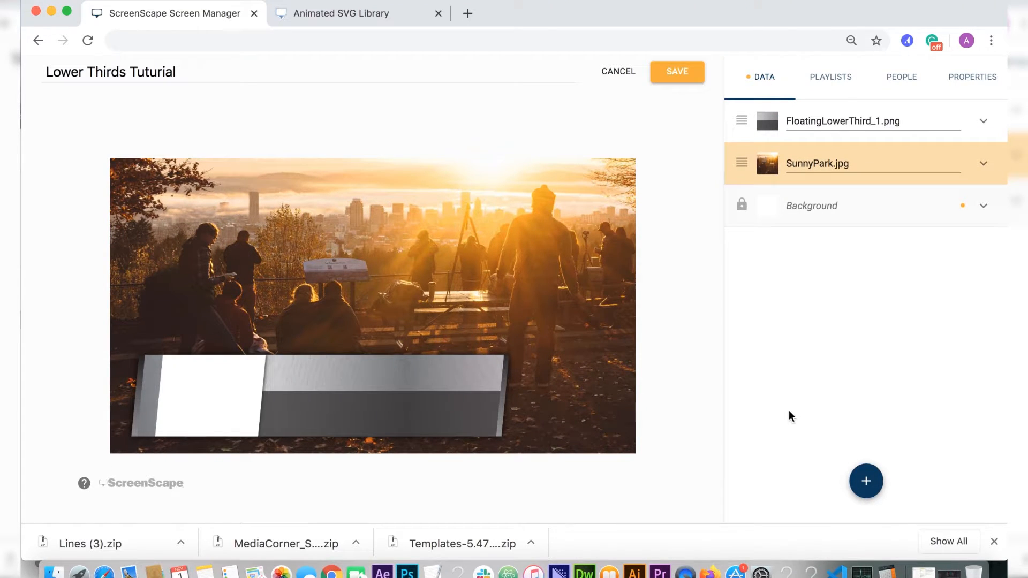
- Add the CityOfMelville-01 logo from the image library and fit it inside the white box of the lower third
{"action": "left_click", "coordinate": [867, 483]}
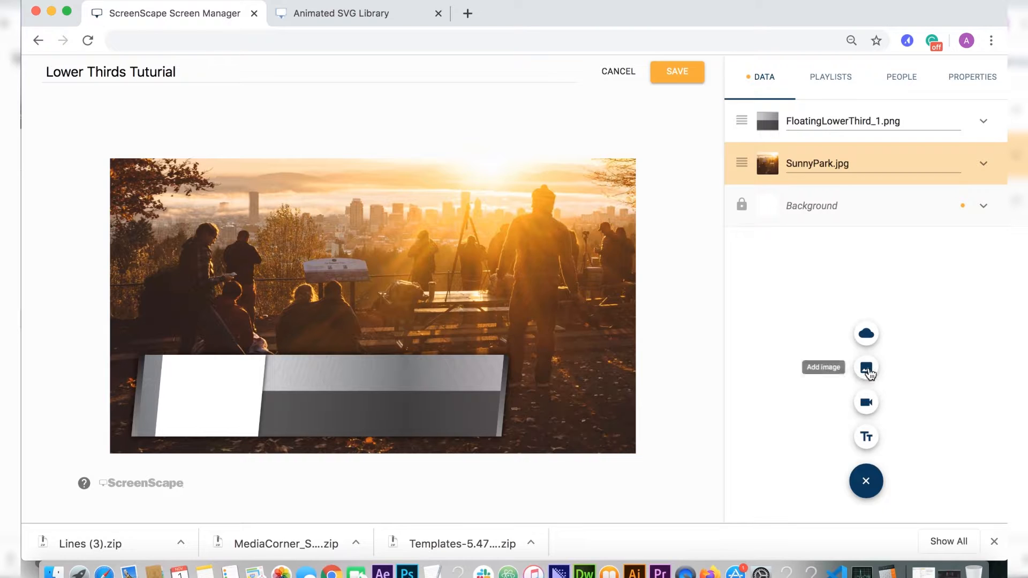
{"action": "left_click", "coordinate": [868, 370]}
{"action": "scroll", "coordinate": [862, 363], "scroll_direction": "down", "scroll_amount": 2}
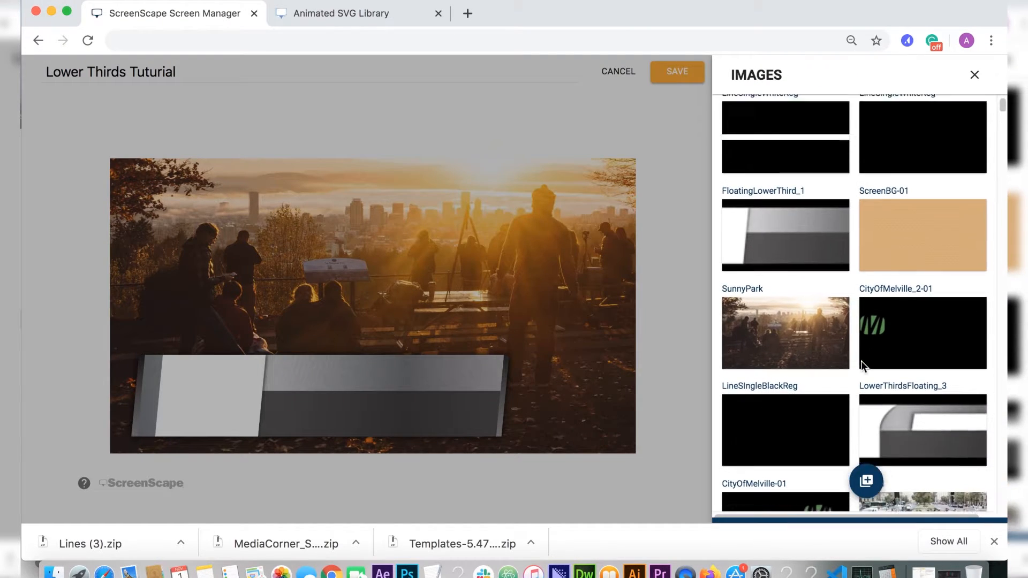
{"action": "left_click", "coordinate": [792, 491]}
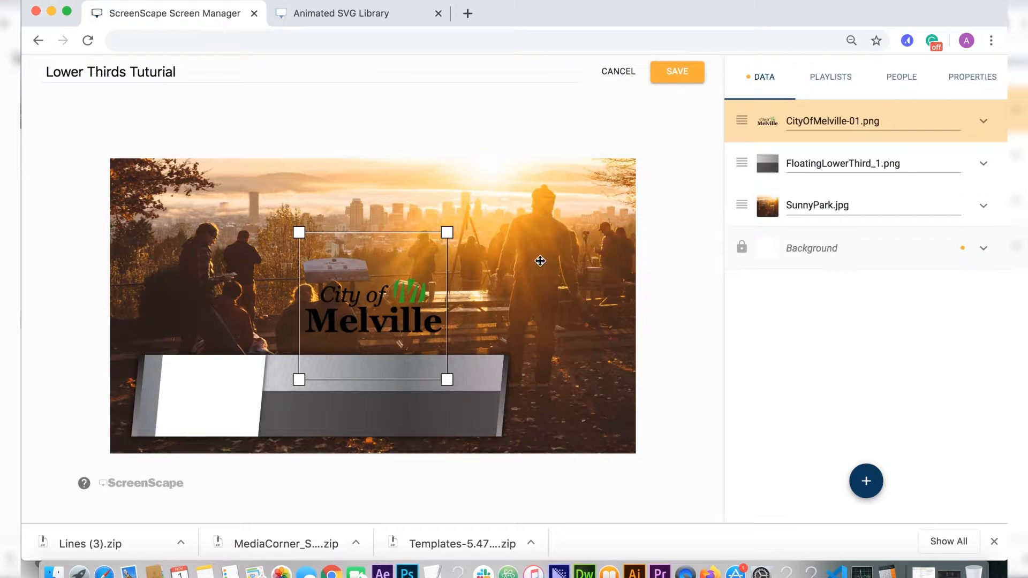
{"action": "left_click_drag", "start_coordinate": [409, 252], "coordinate": [221, 381]}
- Add a text element reading "Parks Now Open"
{"action": "left_click", "coordinate": [865, 480]}
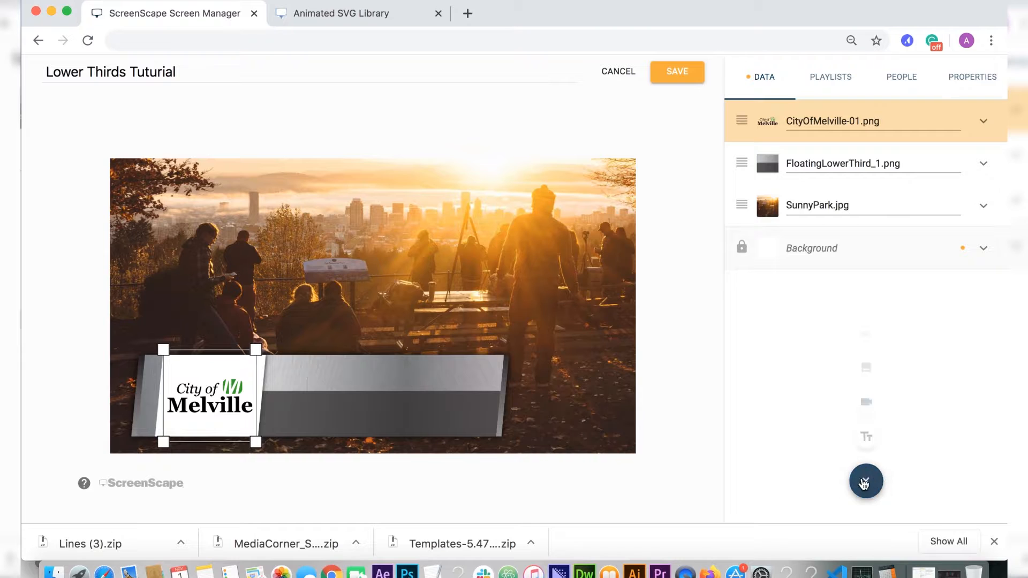
{"action": "left_click", "coordinate": [865, 434]}
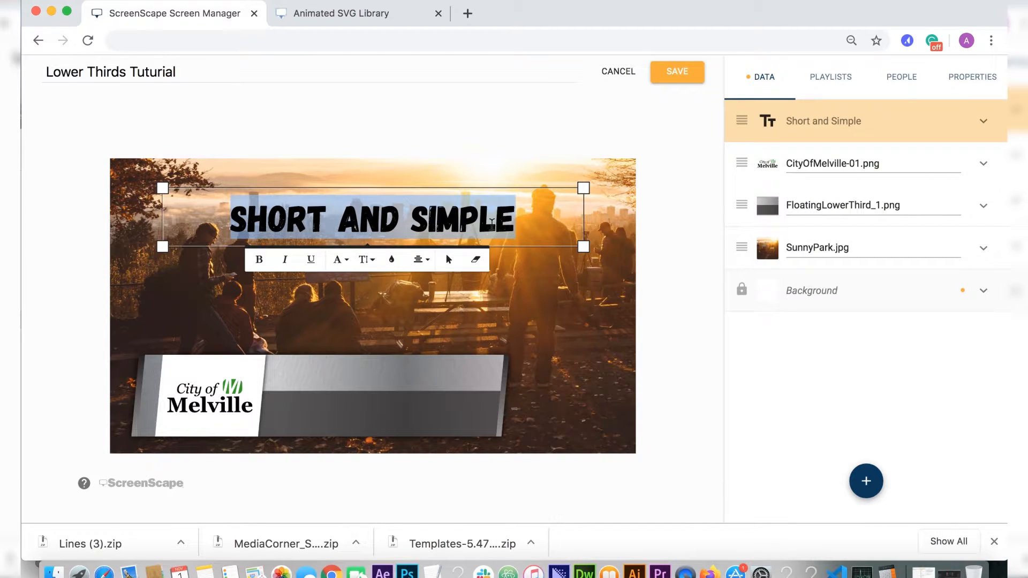
{"action": "left_click_drag", "start_coordinate": [515, 220], "coordinate": [228, 220]}
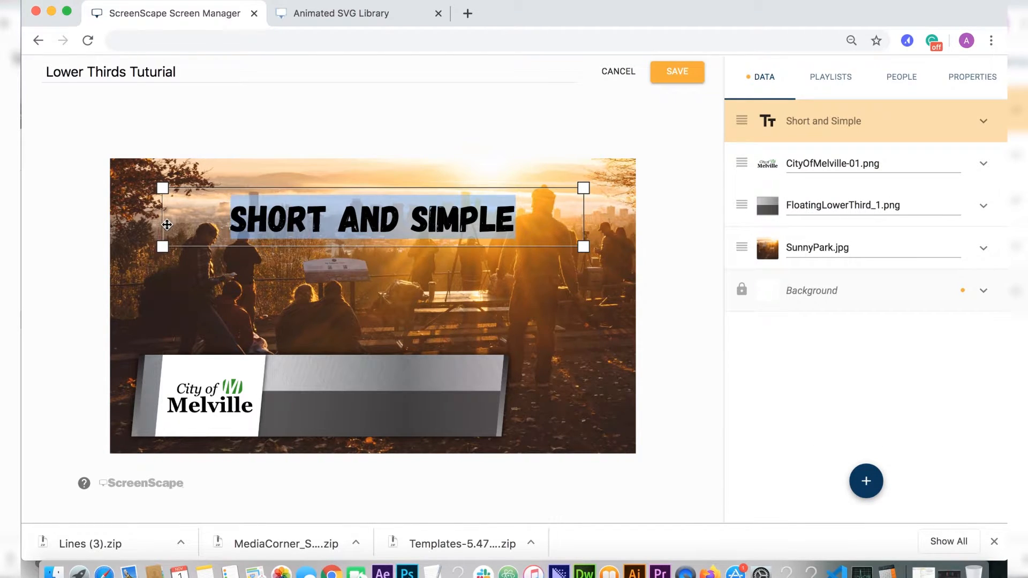
{"action": "type", "text": "PARKS NOW OPEN"}
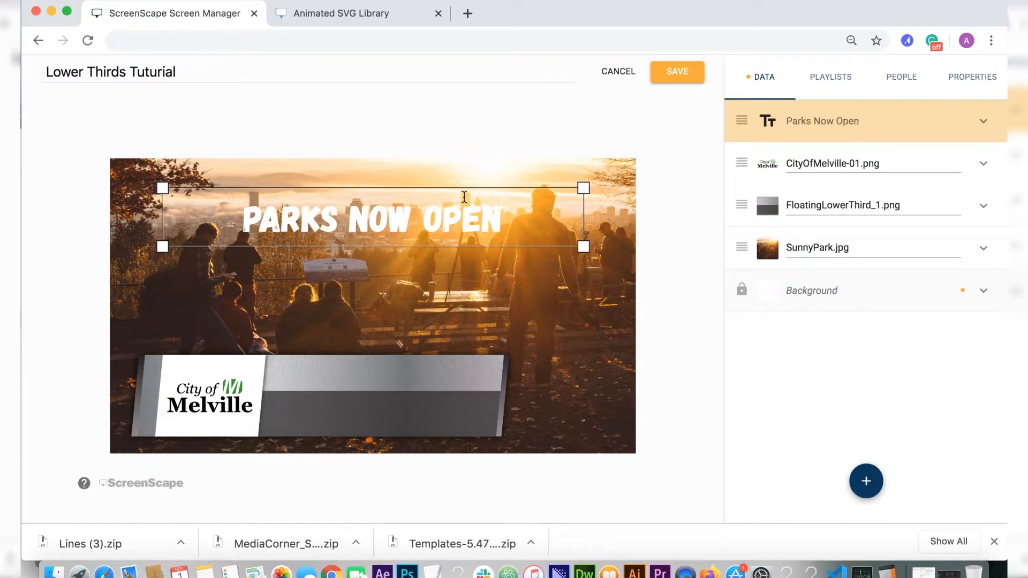
- Set the "Parks Now Open" text in the Lato font and make it bold
{"action": "left_click_drag", "start_coordinate": [498, 218], "coordinate": [233, 203]}
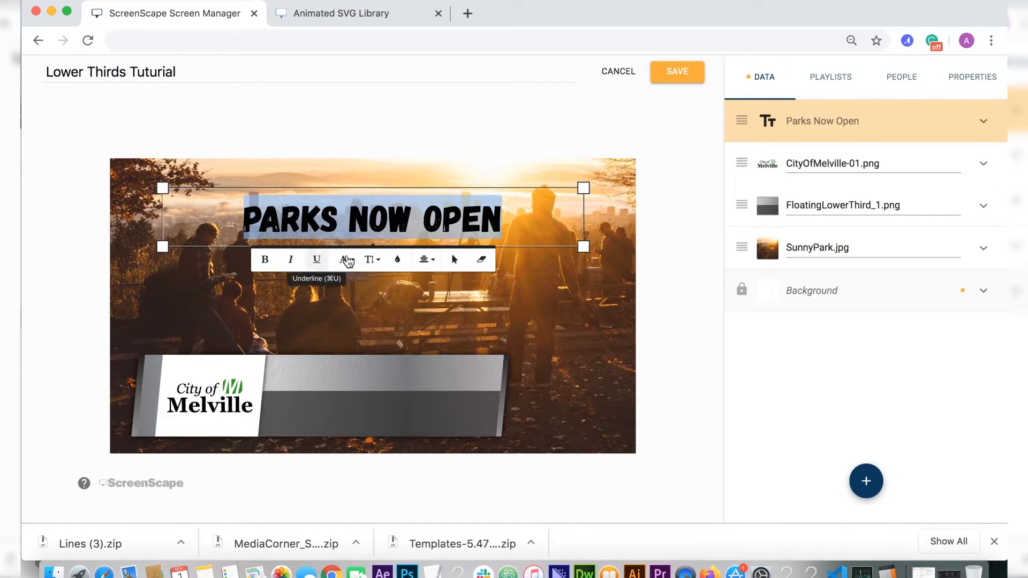
{"action": "left_click", "coordinate": [345, 259]}
{"action": "scroll", "coordinate": [364, 336], "scroll_direction": "down", "scroll_amount": 5}
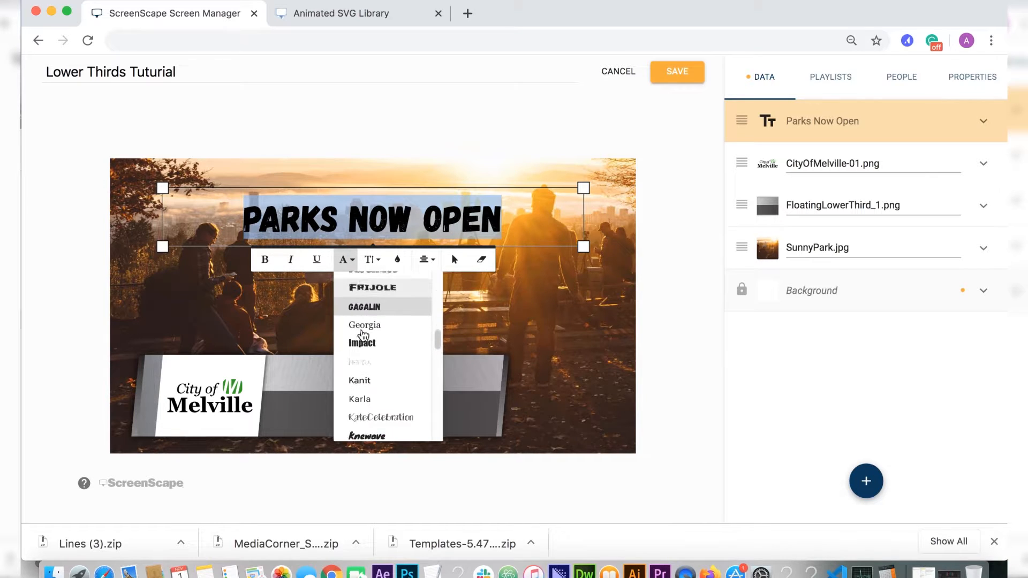
{"action": "scroll", "coordinate": [364, 336], "scroll_direction": "down", "scroll_amount": 2}
{"action": "left_click", "coordinate": [360, 379]}
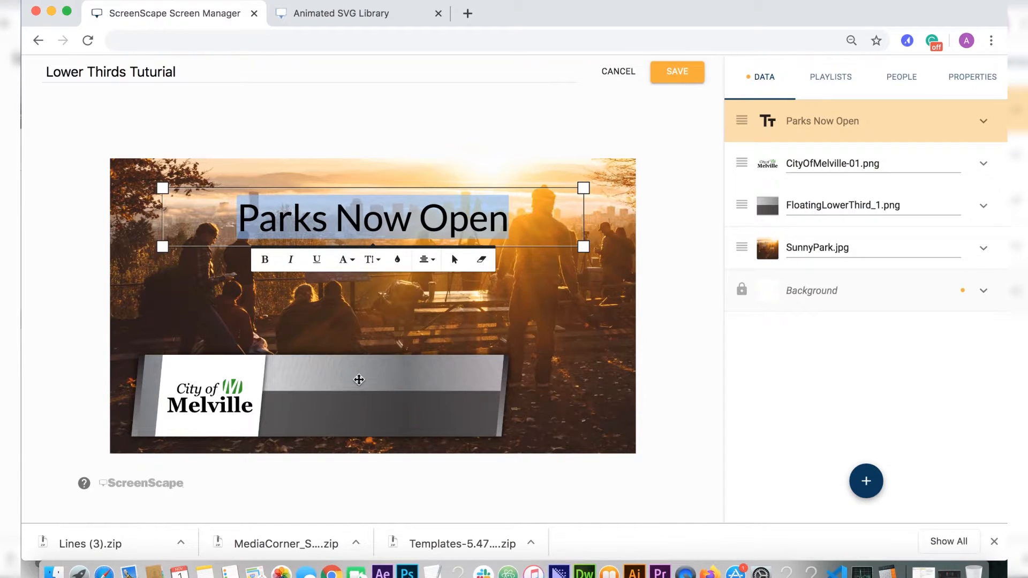
{"action": "left_click", "coordinate": [265, 259]}
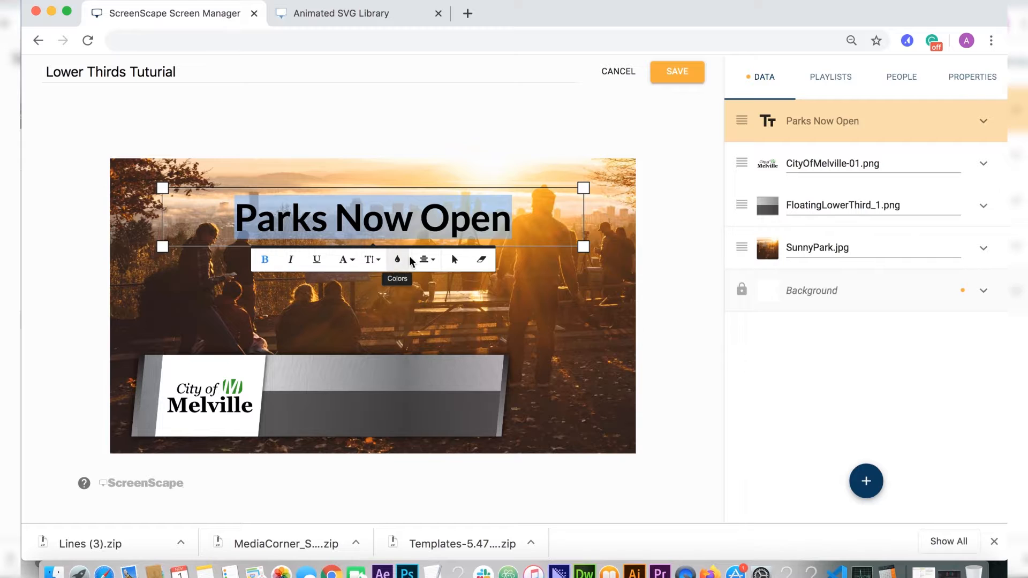
- Set the "Parks Now Open" text size to 48 and place it on the lower third's dark band
{"action": "left_click", "coordinate": [374, 259]}
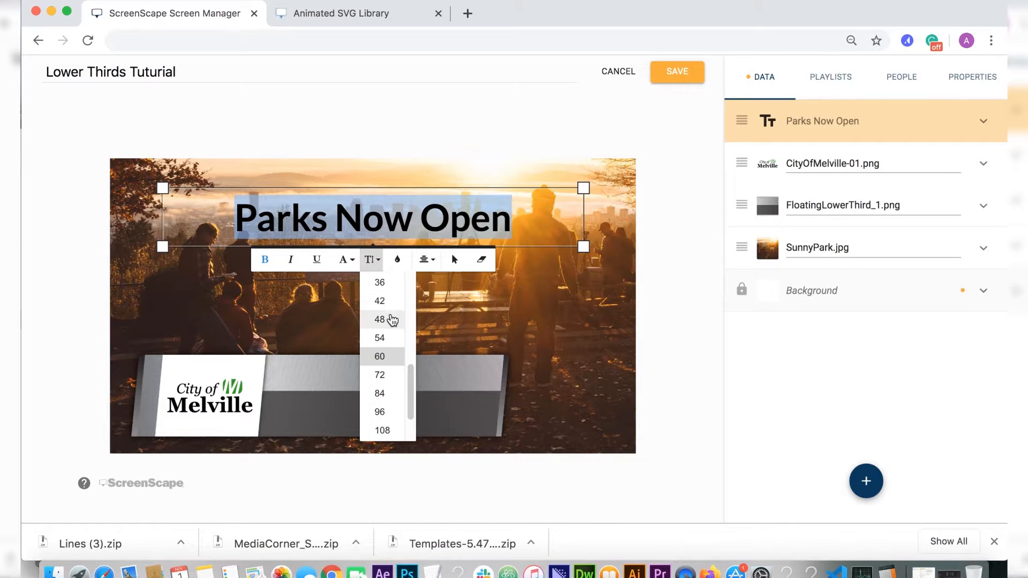
{"action": "left_click", "coordinate": [387, 321]}
{"action": "left_click_drag", "start_coordinate": [490, 204], "coordinate": [501, 398]}
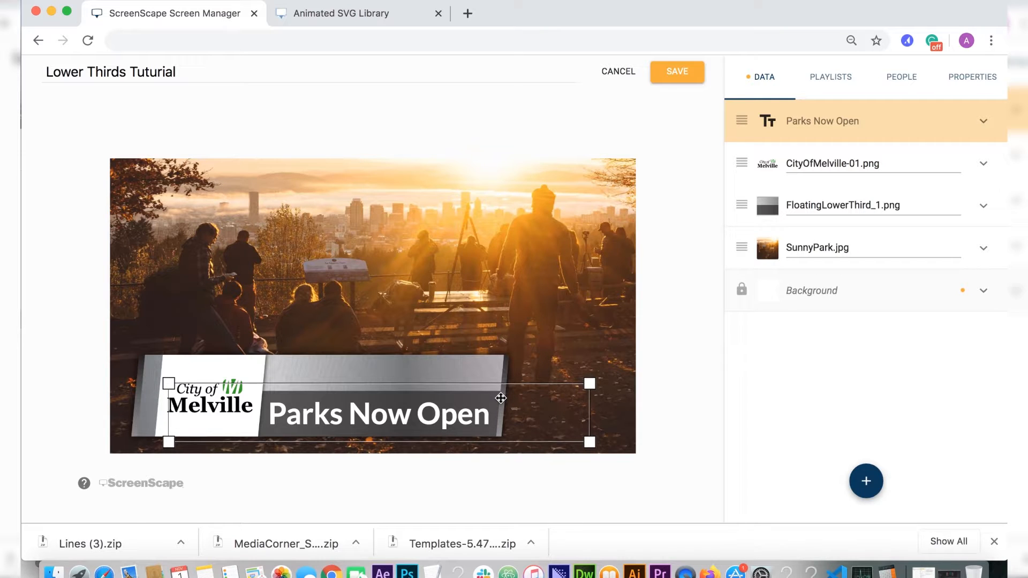
{"action": "left_click", "coordinate": [866, 481]}
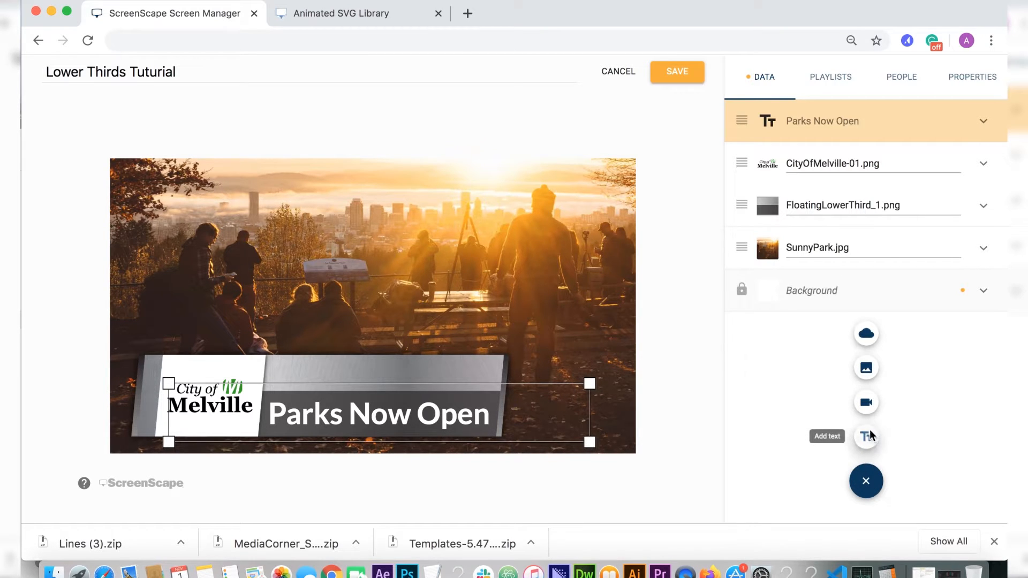
{"action": "left_click", "coordinate": [866, 436]}
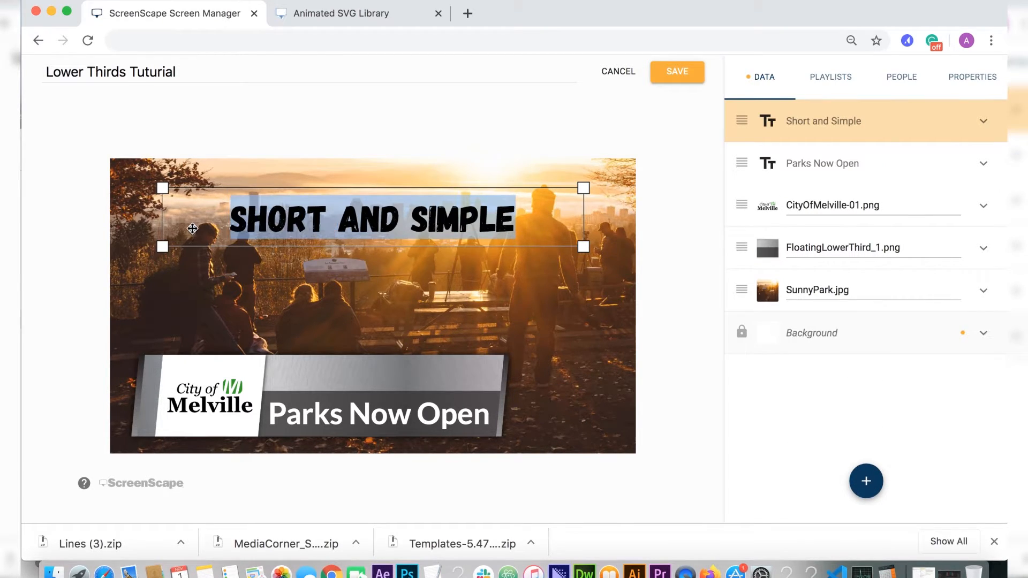
{"action": "type", "text": "www."}
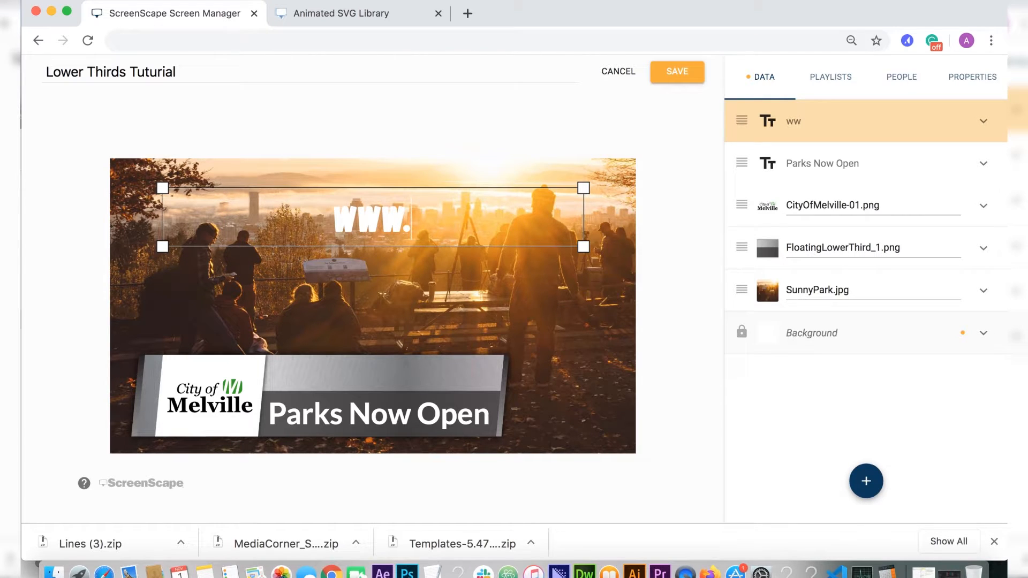
{"action": "type", "text": "parks.com"}
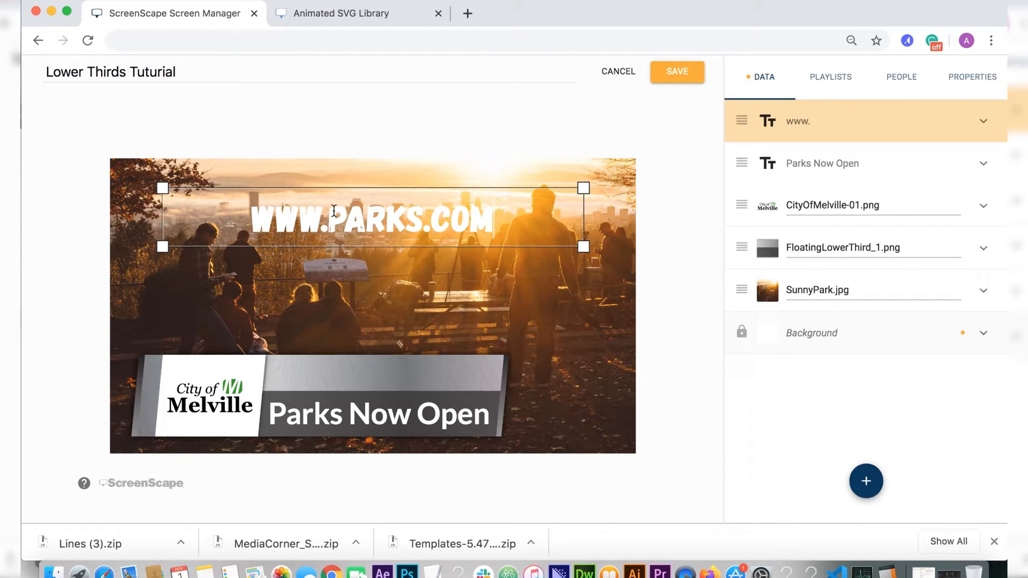
{"action": "left_click_drag", "start_coordinate": [497, 226], "coordinate": [251, 222]}
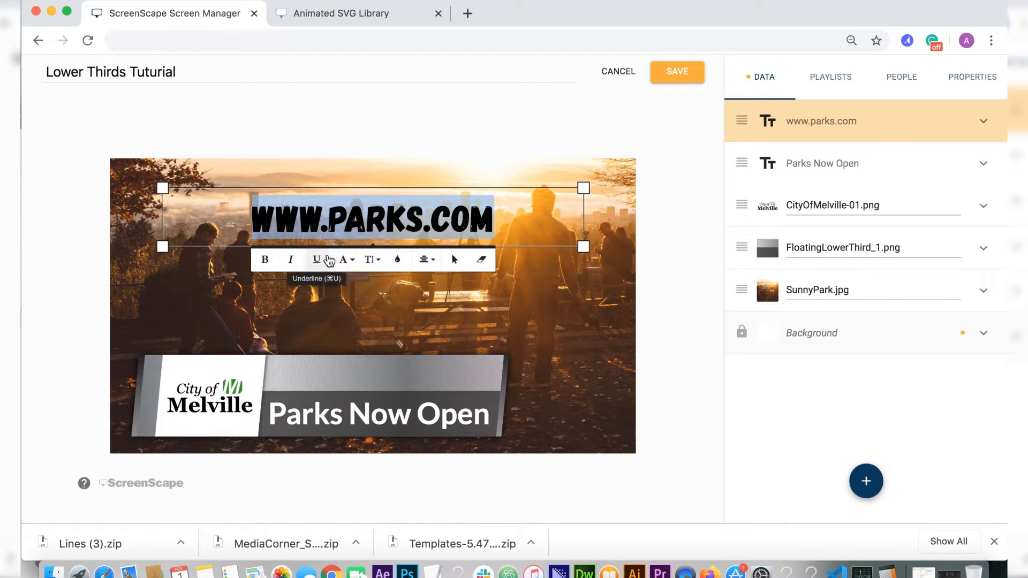
{"action": "left_click", "coordinate": [344, 259]}
{"action": "scroll", "coordinate": [379, 370], "scroll_direction": "down", "scroll_amount": 5}
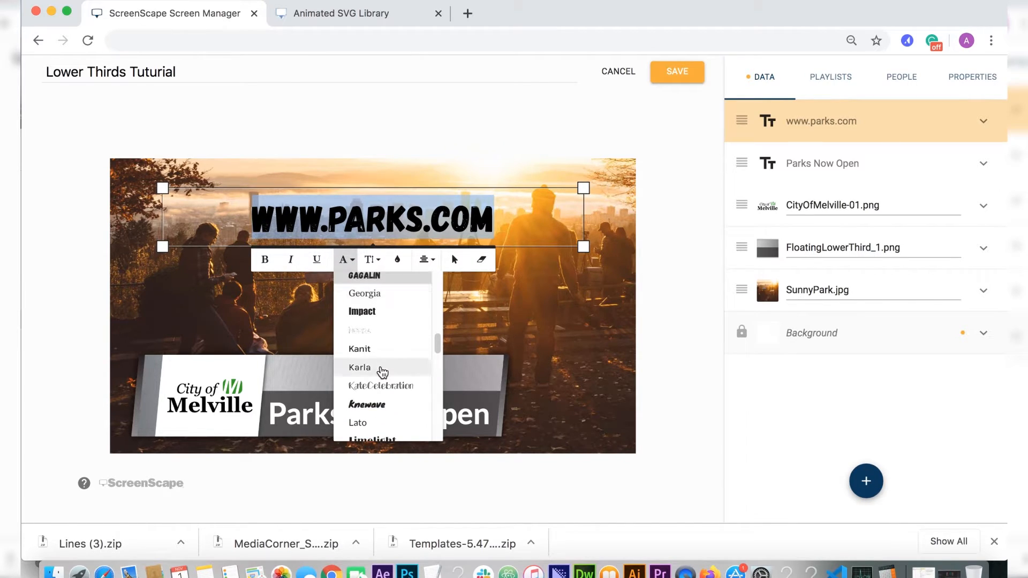
{"action": "left_click", "coordinate": [373, 395]}
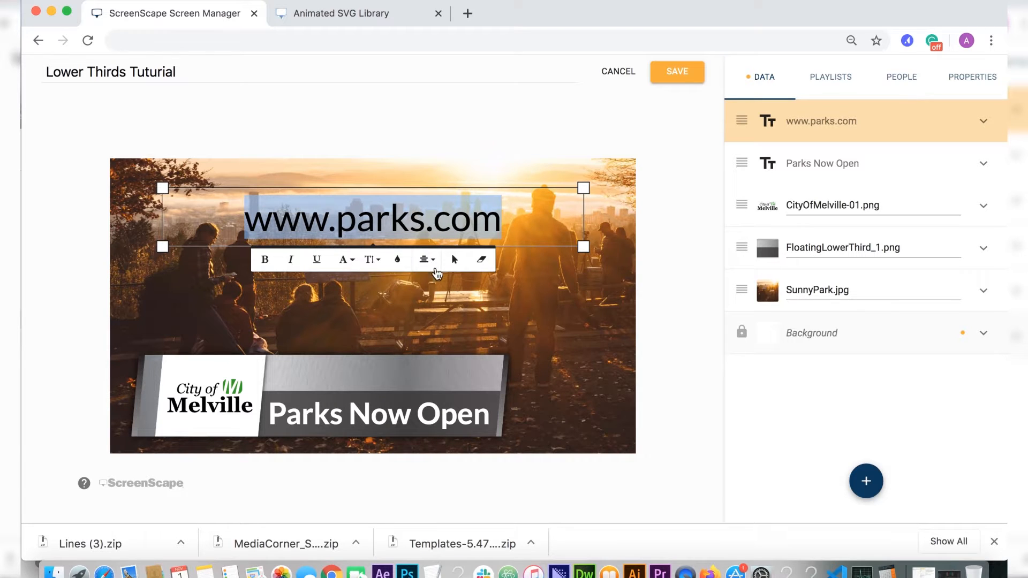
{"action": "left_click", "coordinate": [372, 260]}
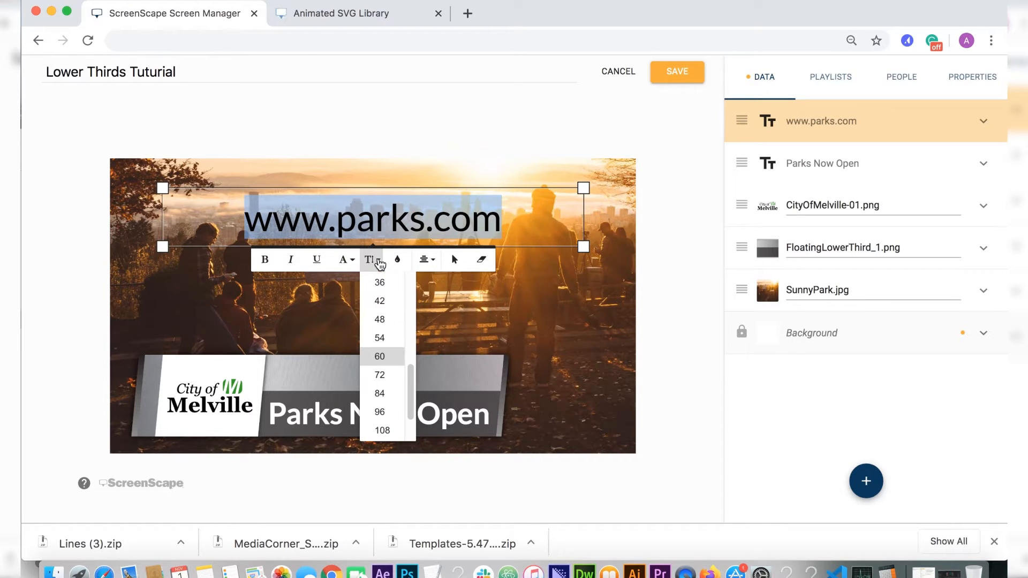
{"action": "left_click", "coordinate": [386, 288]}
{"action": "left_click_drag", "start_coordinate": [498, 209], "coordinate": [481, 357]}
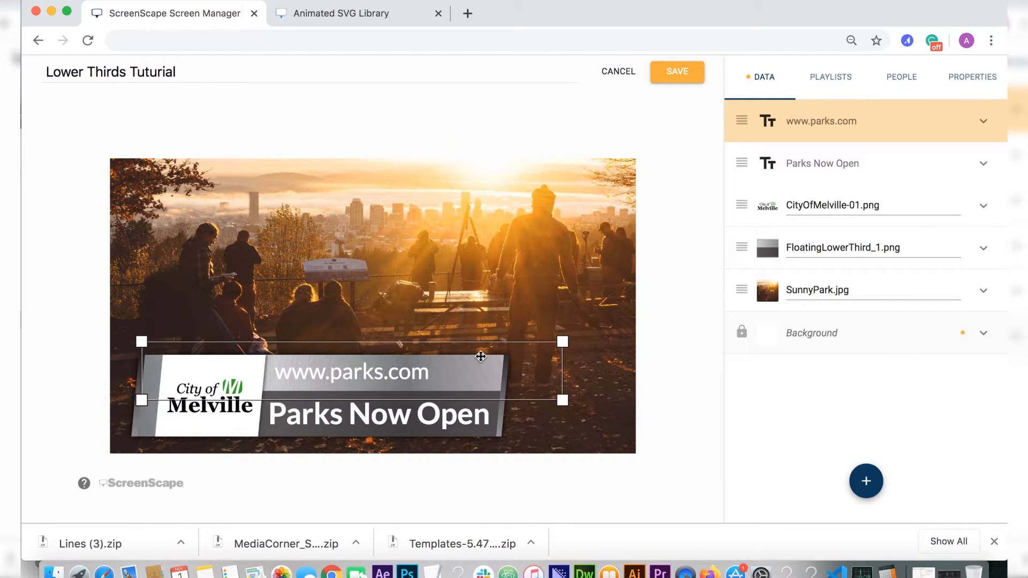
{"action": "left_click", "coordinate": [541, 255]}
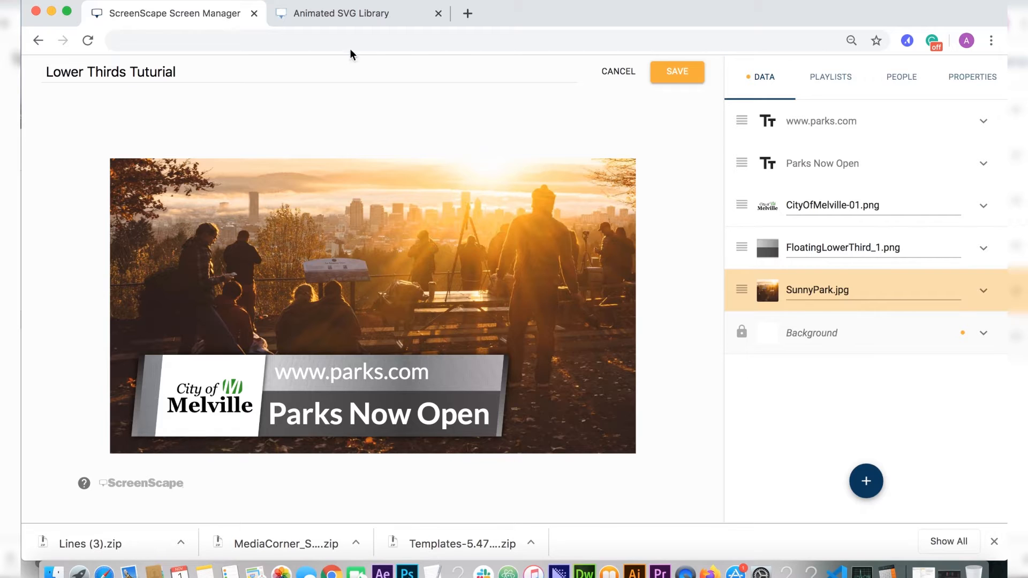
- Download the Animated Lines set from the Animated SVG Library page, return to the ScreenScape editor and reveal the downloaded archive in Finder
{"action": "left_click", "coordinate": [326, 18]}
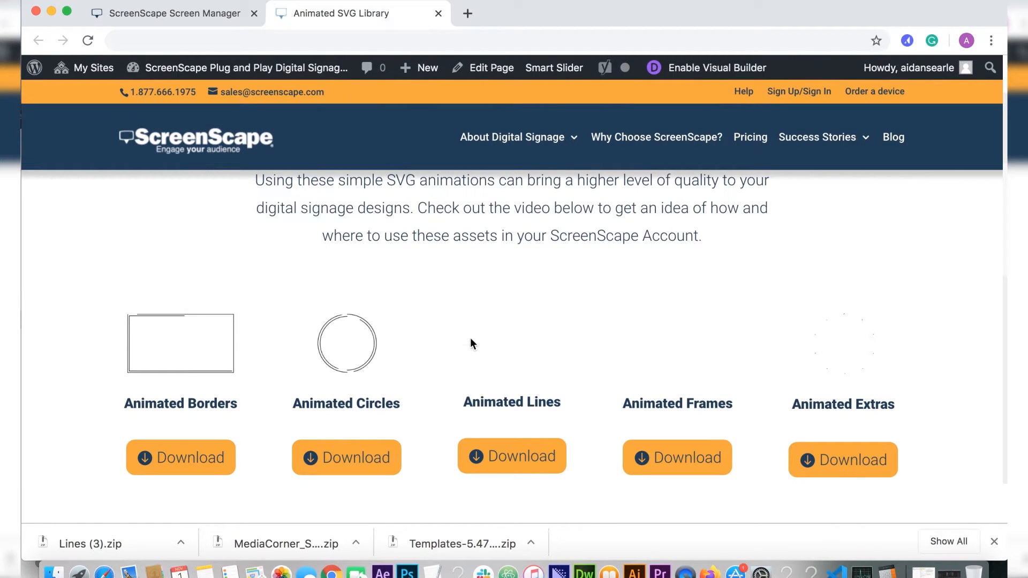
{"action": "left_click", "coordinate": [477, 456]}
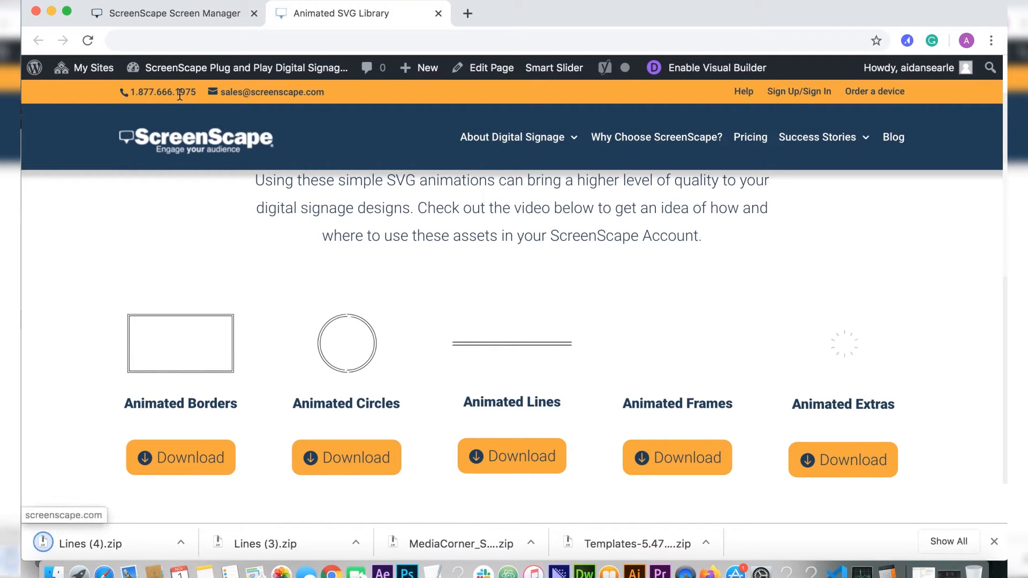
{"action": "left_click", "coordinate": [160, 18]}
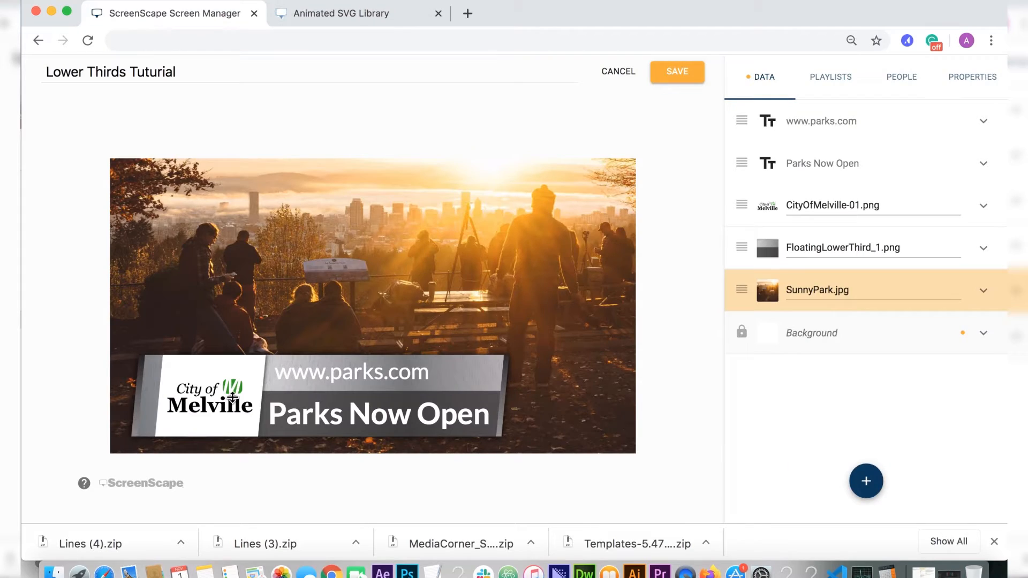
{"action": "left_click", "coordinate": [179, 542]}
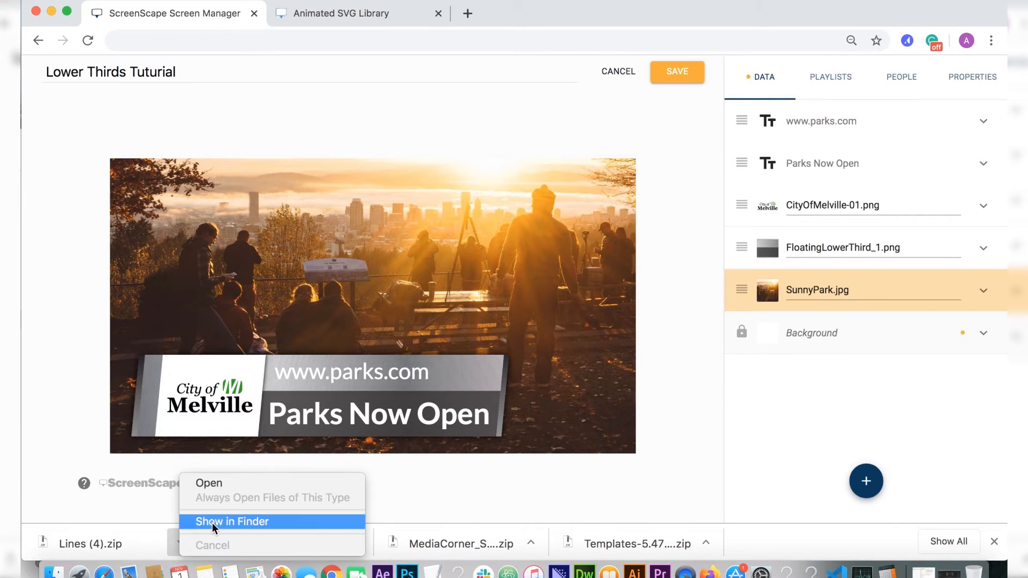
{"action": "left_click", "coordinate": [212, 522]}
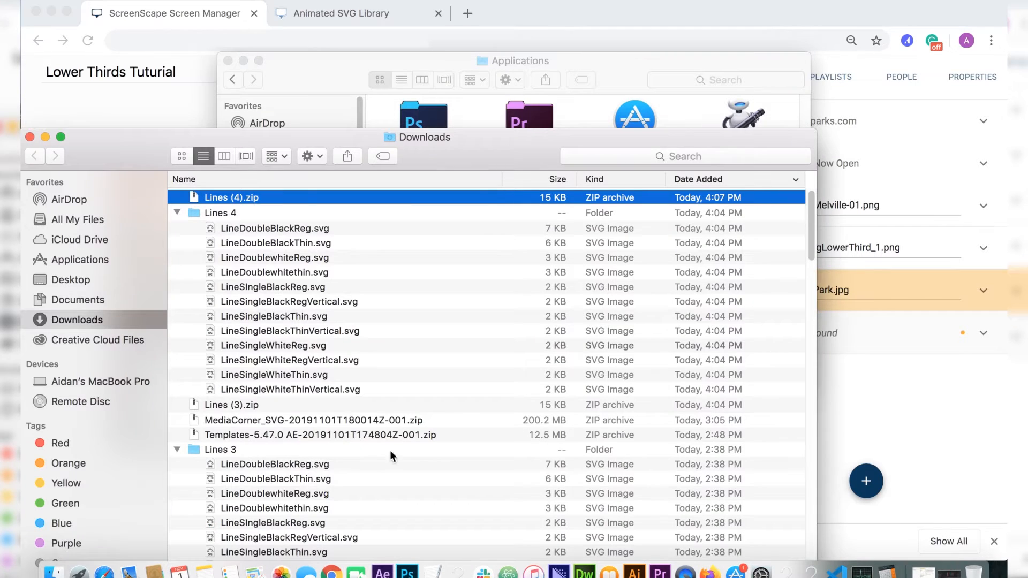
- Extract Lines (4).zip in Downloads and add LineSingleWhiteReg.svg from the extracted Lines 5 folder to the ScreenScape design
{"action": "double_click", "coordinate": [229, 197]}
{"action": "left_click", "coordinate": [177, 213]}
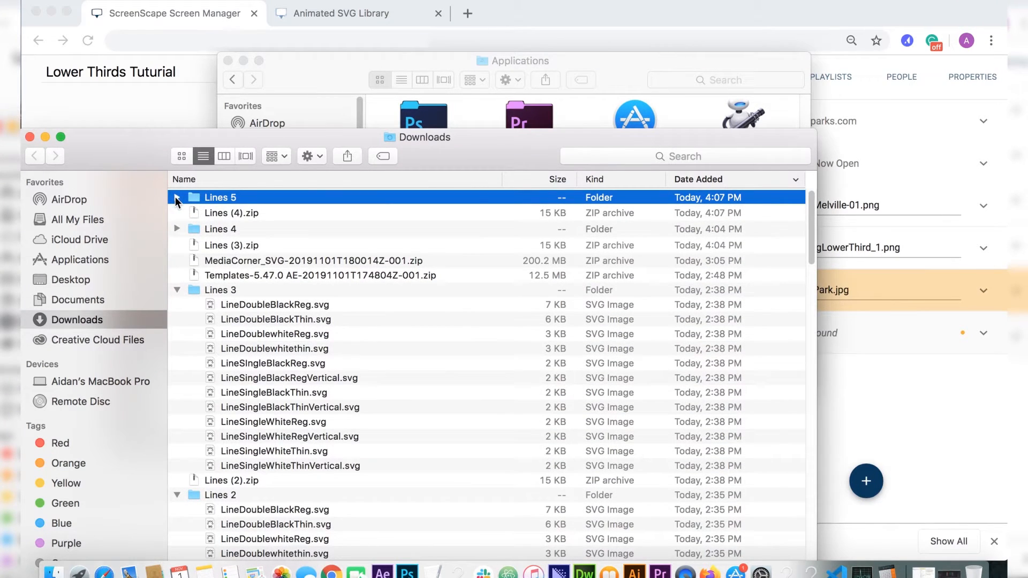
{"action": "left_click", "coordinate": [177, 198]}
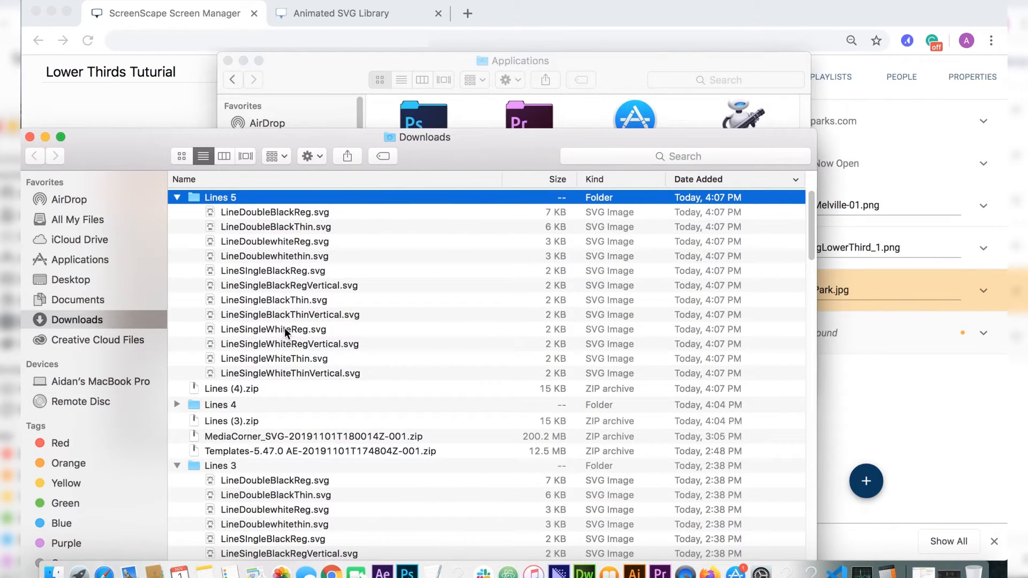
{"action": "left_click", "coordinate": [282, 330]}
{"action": "left_click_drag", "start_coordinate": [281, 329], "coordinate": [502, 265]}
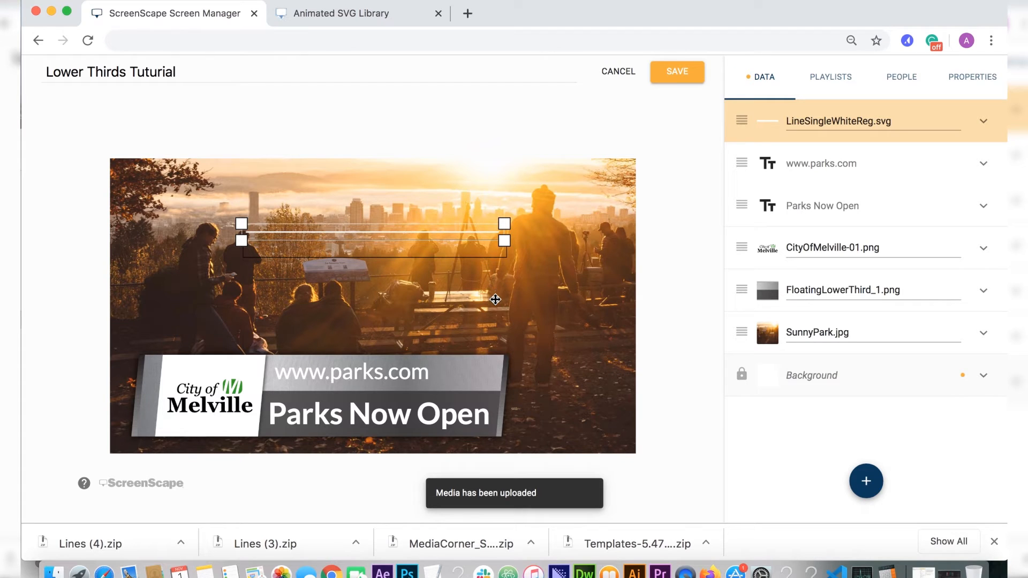
- Place the white line along the top edge of the lower-third graphic, shorten it to end at the graphic's right edge, and deselect it
{"action": "left_click_drag", "start_coordinate": [491, 327], "coordinate": [488, 358]}
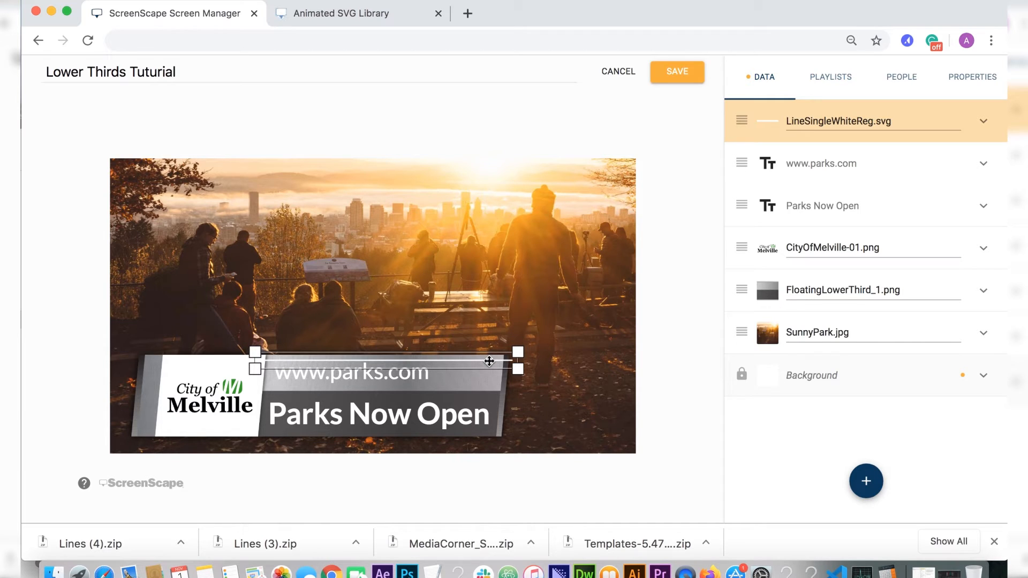
{"action": "left_click_drag", "start_coordinate": [488, 361], "coordinate": [518, 364]}
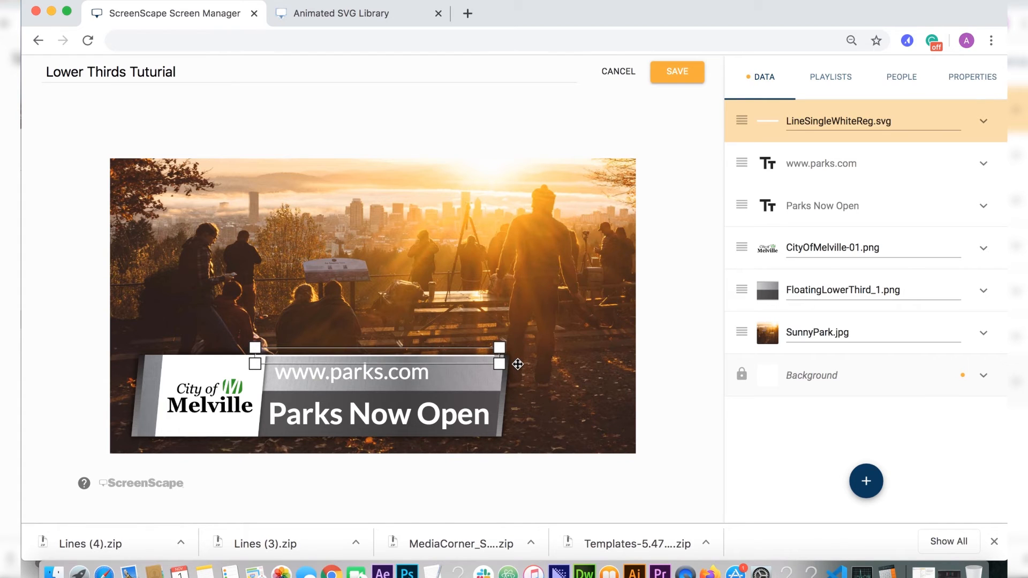
{"action": "left_click", "coordinate": [535, 282]}
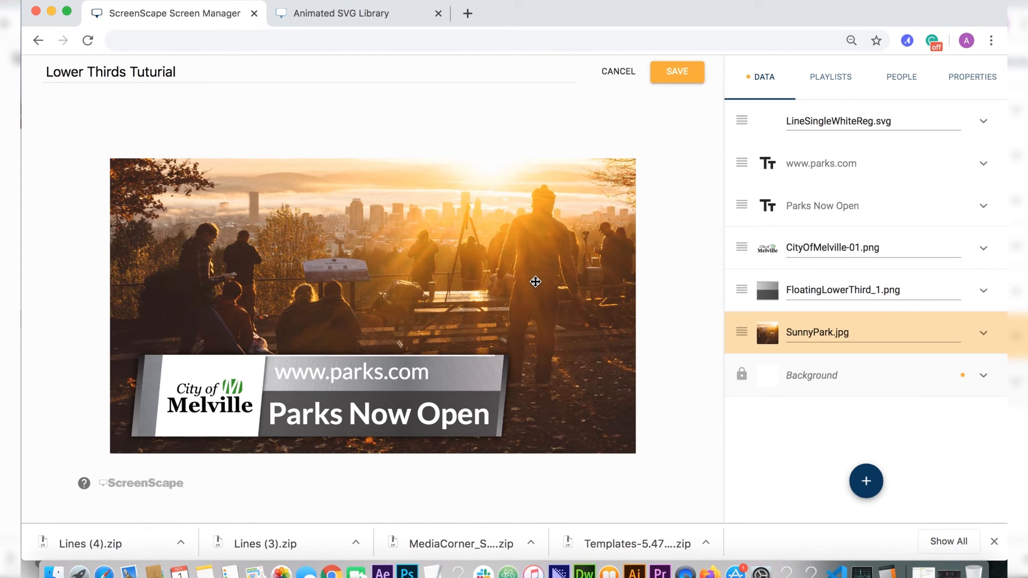